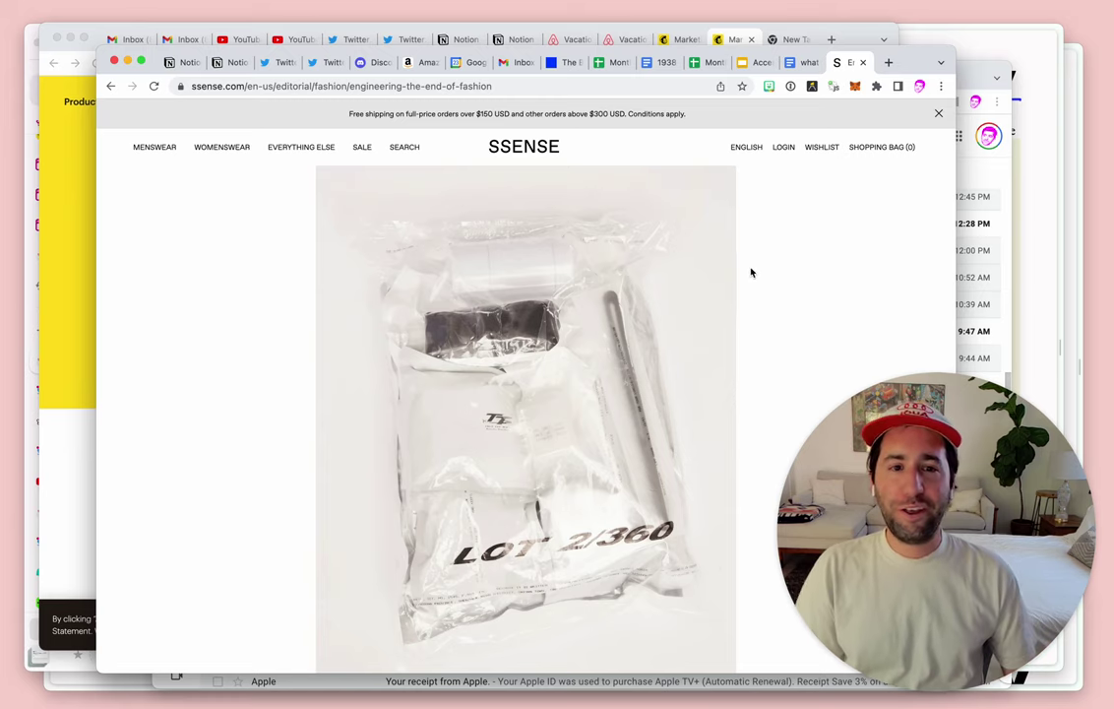
# Toggle between the what is LOT? and SSENSE tabs in Chrome, then Cmd+Tab to Arc.
pyautogui.click(802, 65)
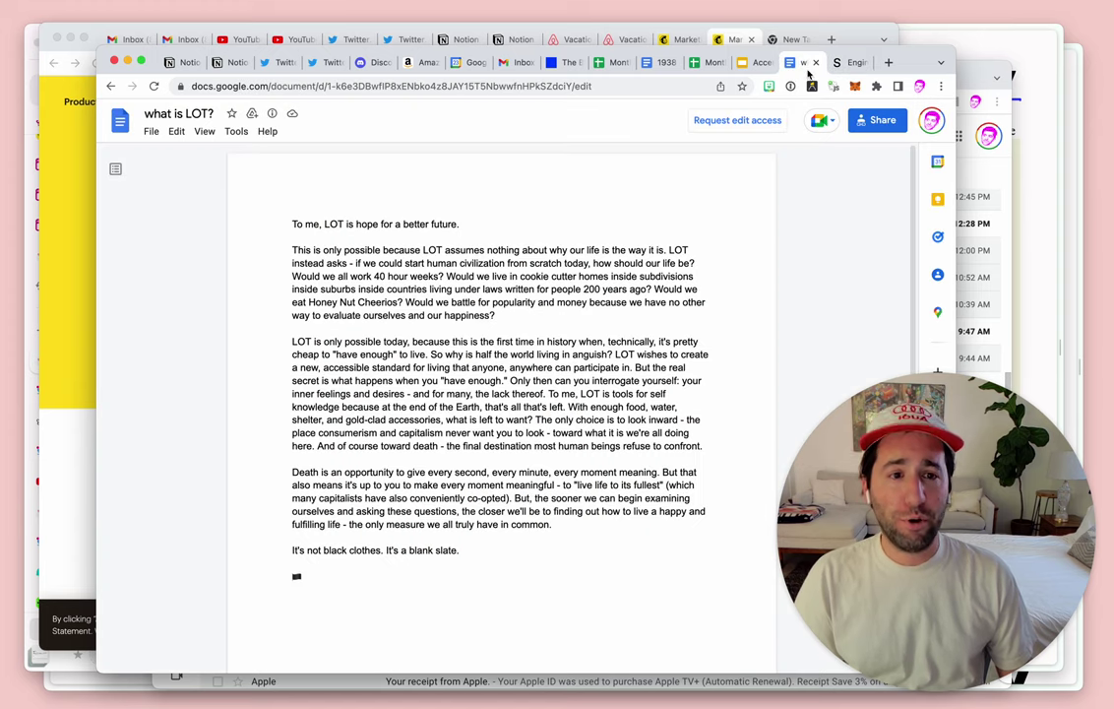
pyautogui.click(754, 64)
pyautogui.click(802, 66)
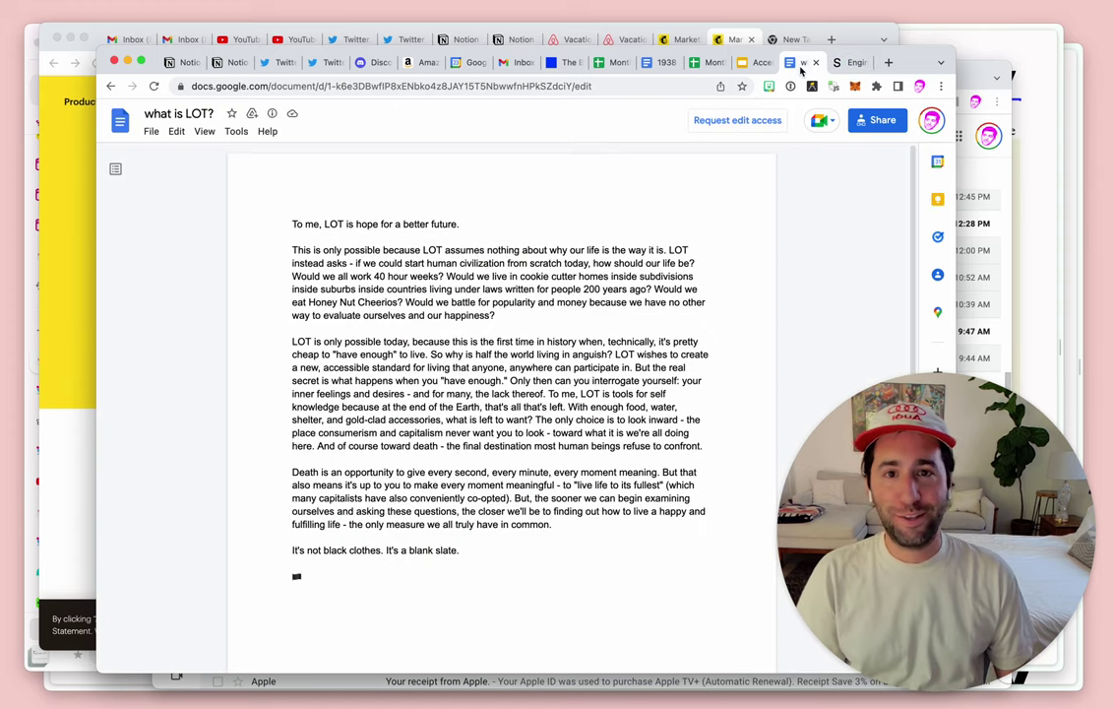
pyautogui.click(841, 65)
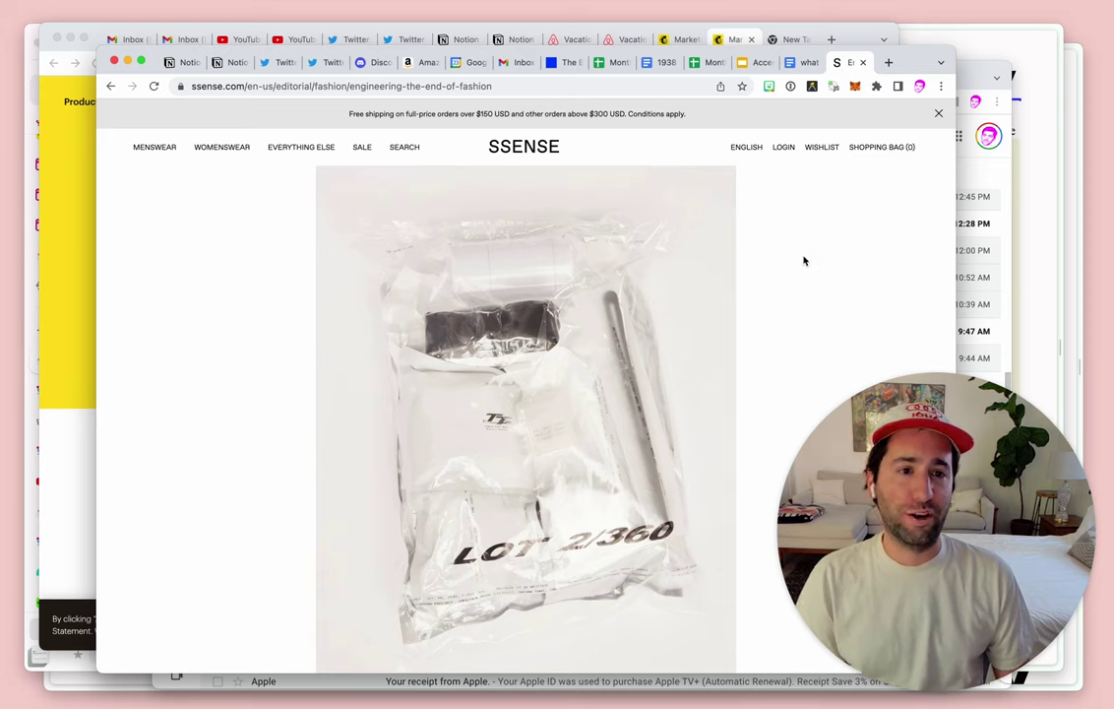
pyautogui.press('super+Tab')
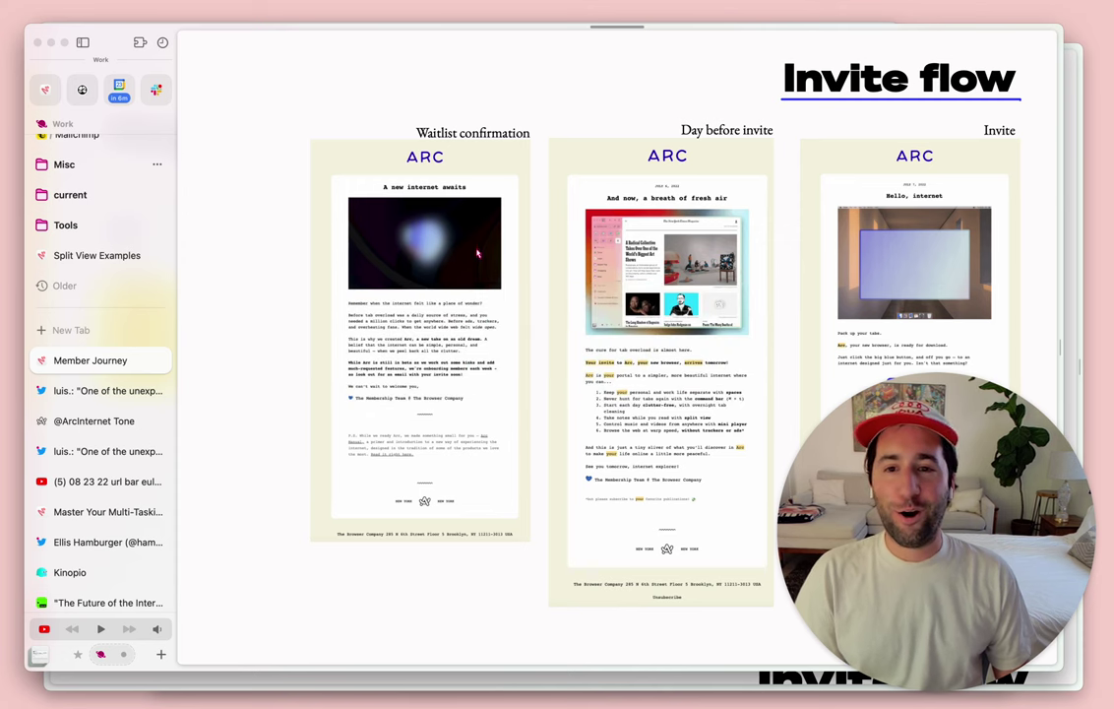
pyautogui.scroll(5, 105, 212)
pyautogui.scroll(-5, 104, 213)
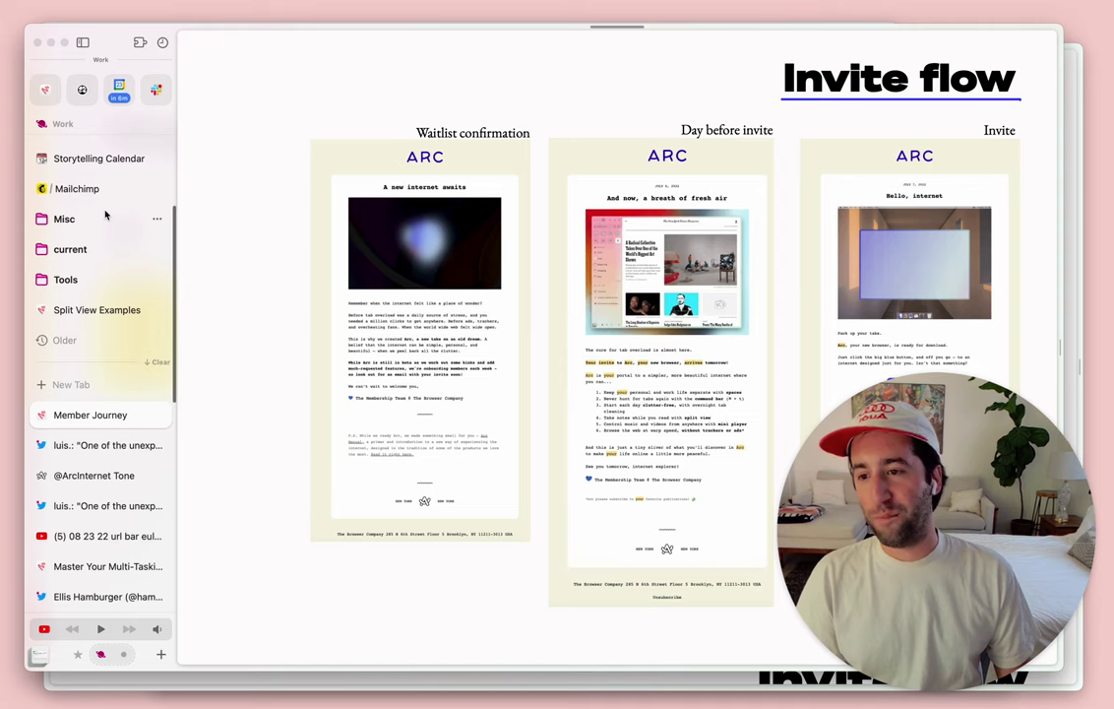
pyautogui.scroll(4, 96, 221)
pyautogui.scroll(2, 96, 235)
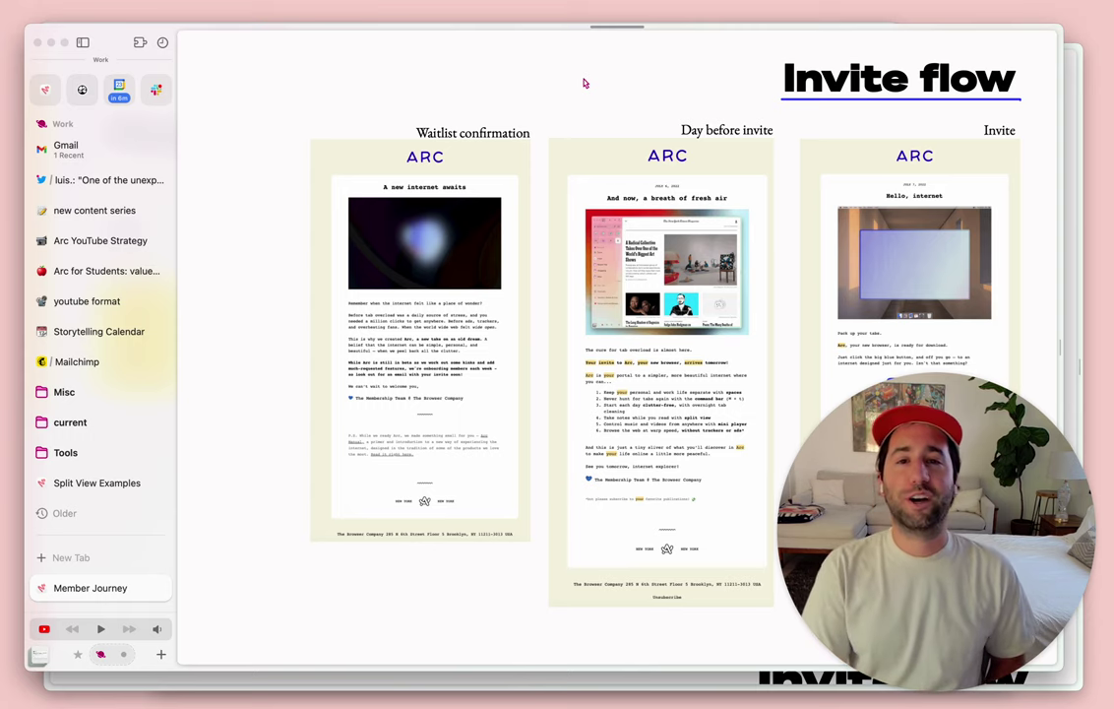
# Ctrl+Tab through the Slack member-journey channel and Member Journey page, landing on Mailchimp Templates.
pyautogui.press('ctrl')
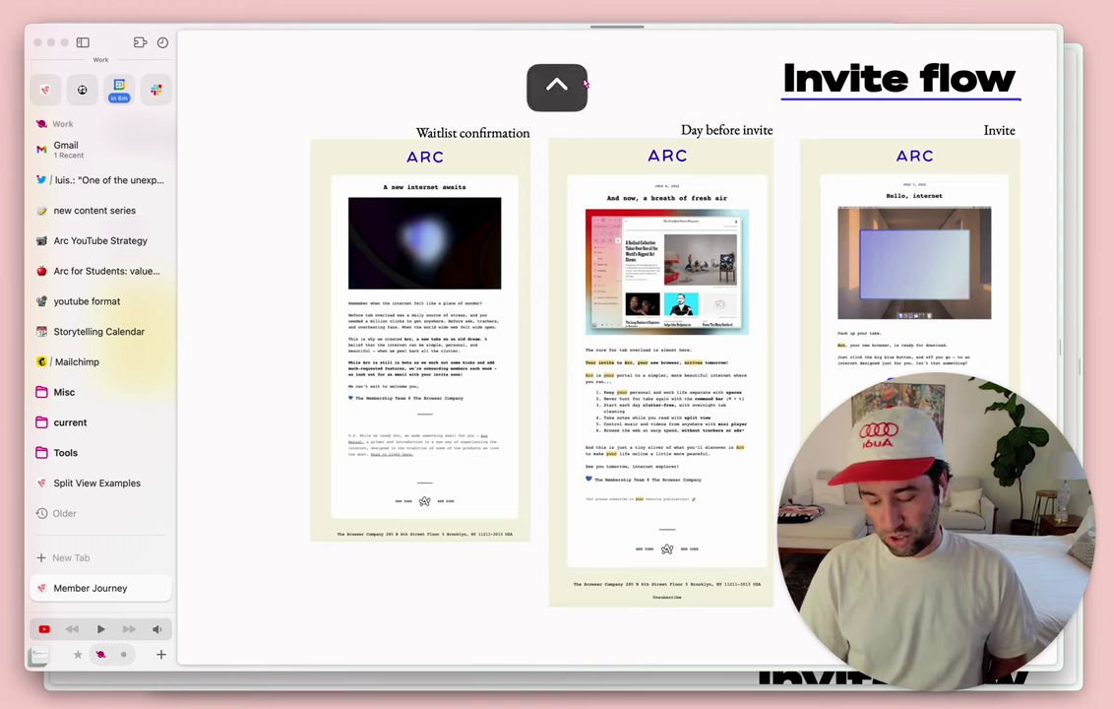
pyautogui.hotkey('ctrl', 'Tab')
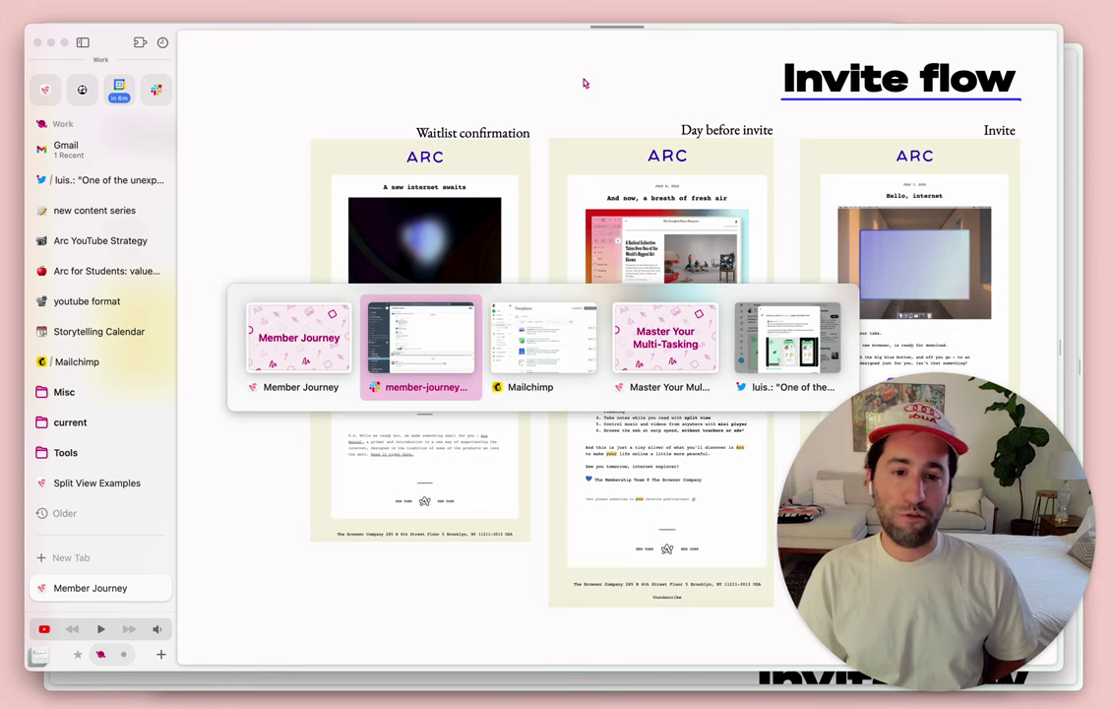
pyautogui.hotkey('ctrl', 'Tab')
pyautogui.hotkey('ctrl', 'Tab')
pyautogui.hotkey('ctrl', 'Tab')
pyautogui.hotkey('ctrl', 'Tab')
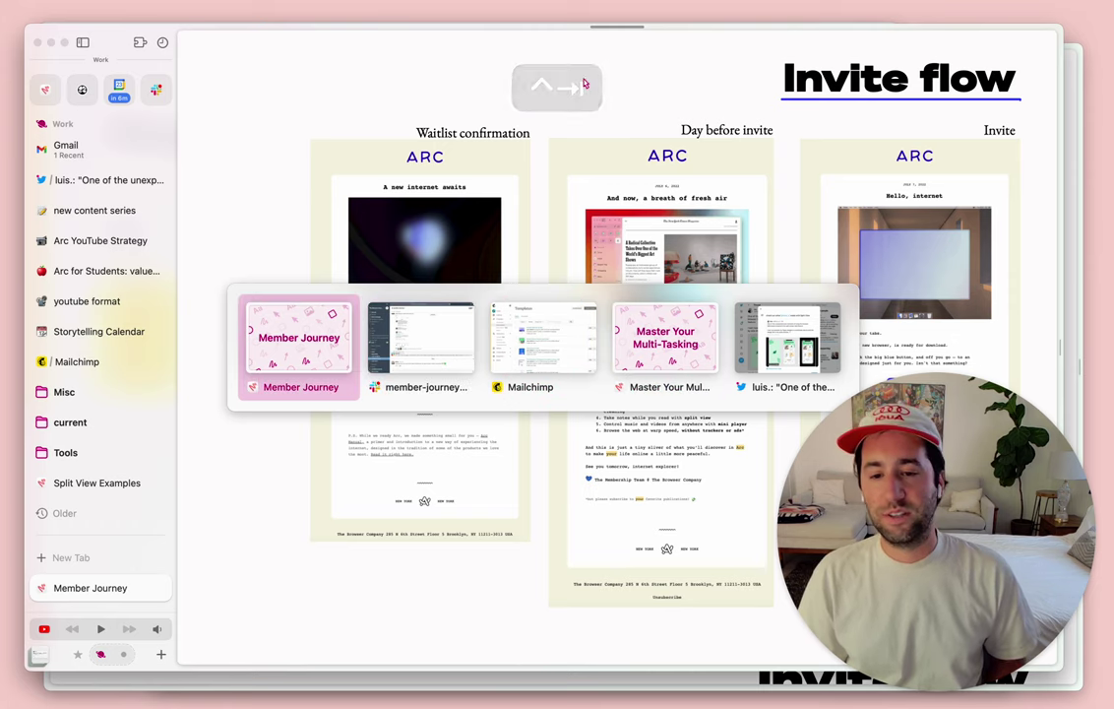
pyautogui.hotkey('ctrl', 'Tab')
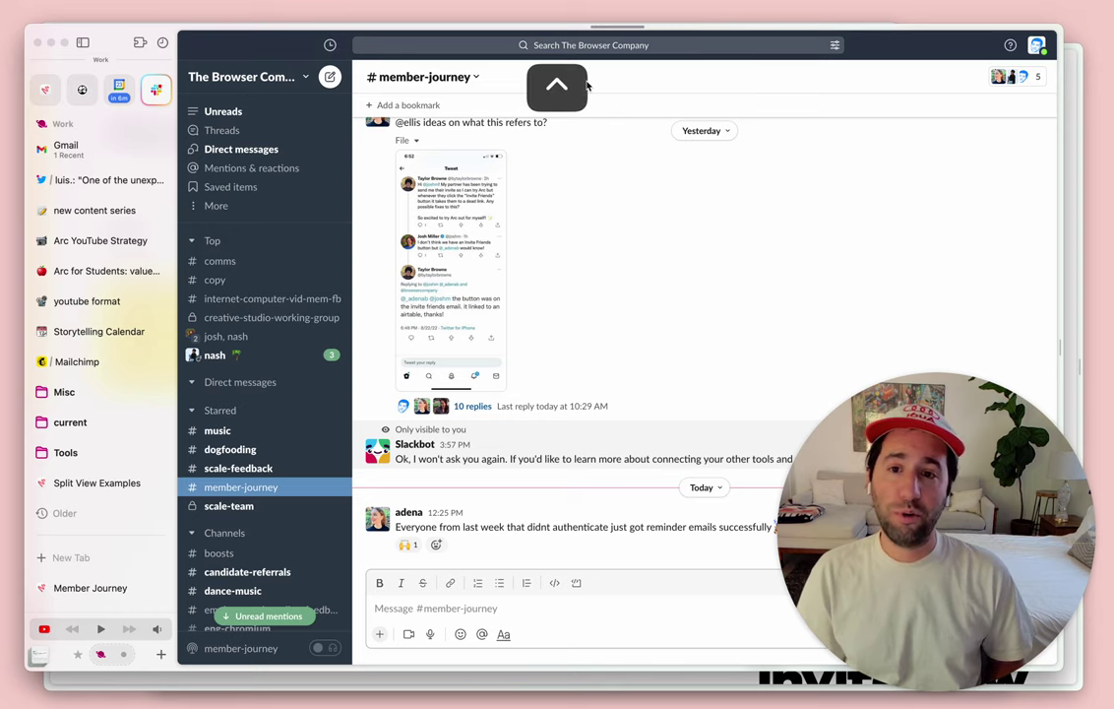
pyautogui.hotkey('ctrl', 'Tab')
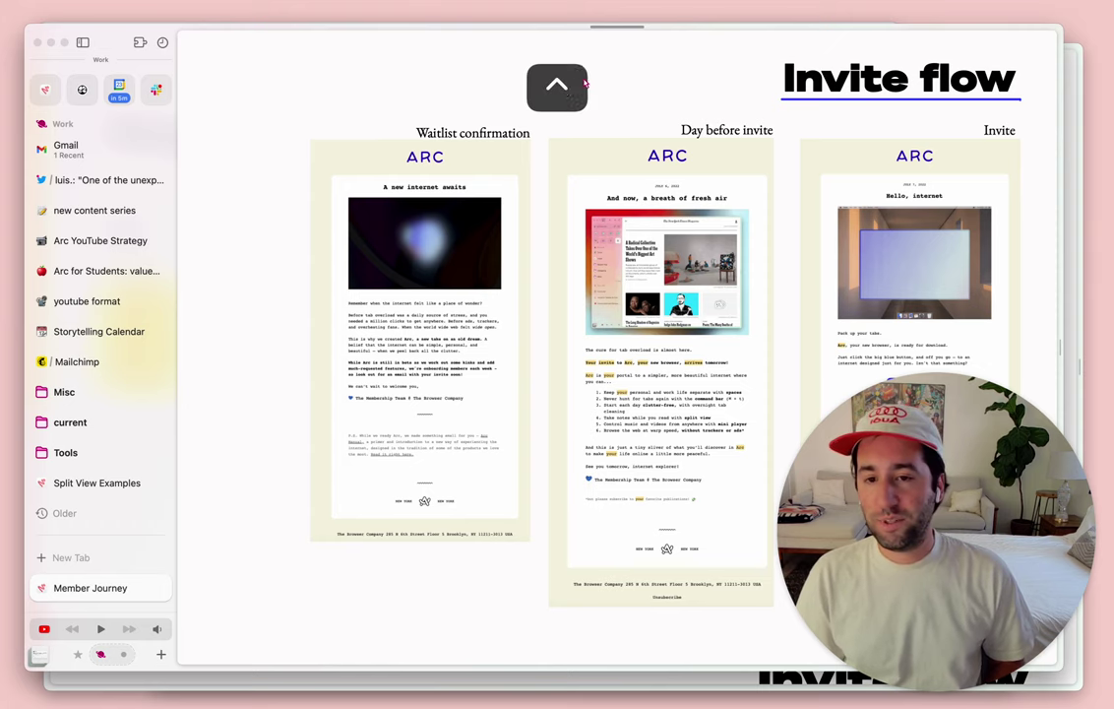
pyautogui.hotkey('ctrl', 'Tab')
pyautogui.hotkey('ctrl', 'Tab')
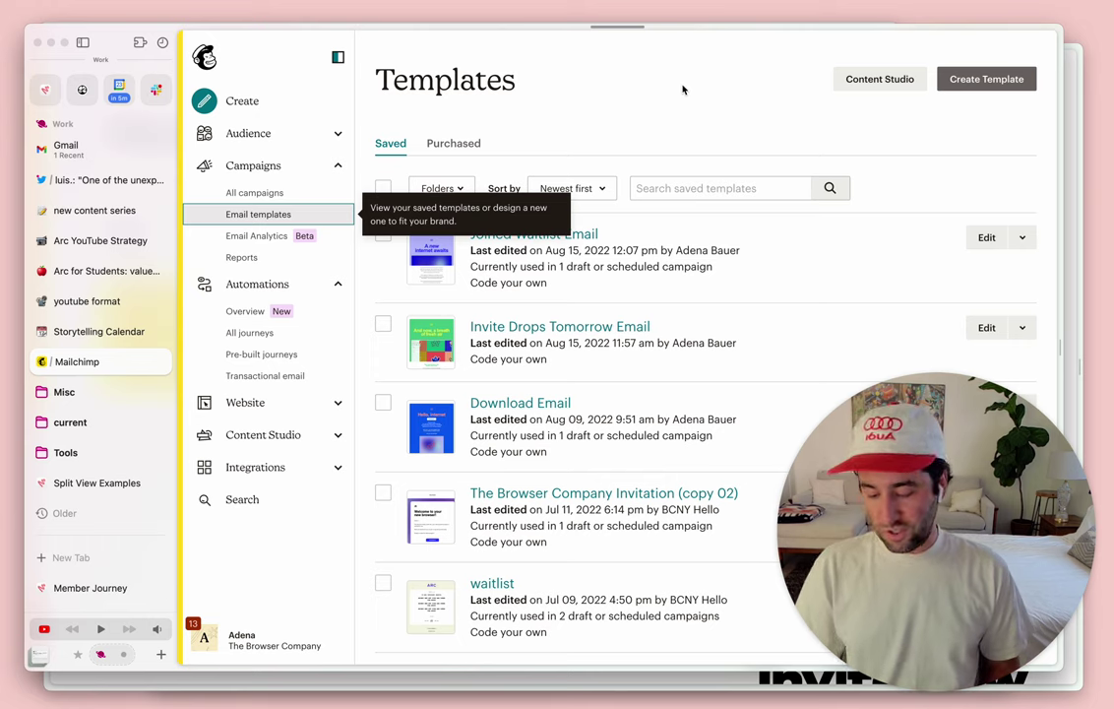
# Cycle the Ctrl+Tab switcher from Mailchimp Templates forward to the Twitter thread tab.
pyautogui.hotkey('ctrl', 'Tab')
pyautogui.hotkey('ctrl', 'Tab')
pyautogui.hotkey('ctrl', 'Tab')
pyautogui.hotkey('ctrl', 'Tab')
pyautogui.hotkey('ctrl', 'Tab')
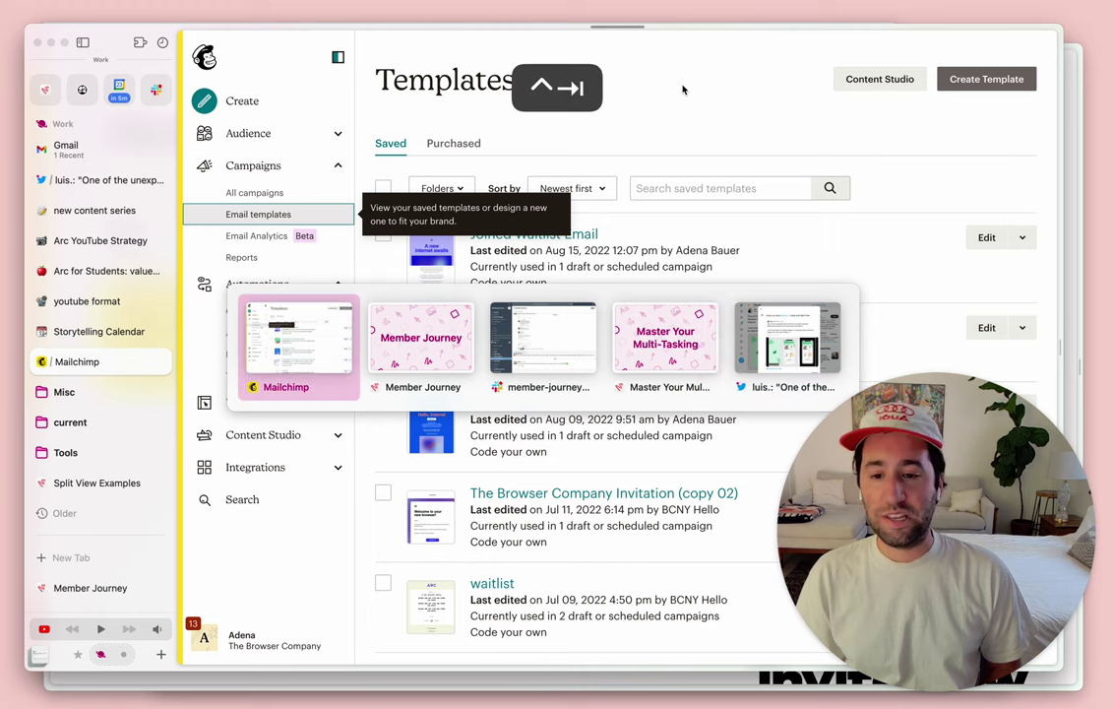
pyautogui.hotkey('ctrl', 'Tab')
pyautogui.hotkey('ctrl', 'Tab')
pyautogui.hotkey('ctrl', 'Tab')
pyautogui.hotkey('ctrl', 'Tab')
pyautogui.hotkey('ctrl', 'Tab')
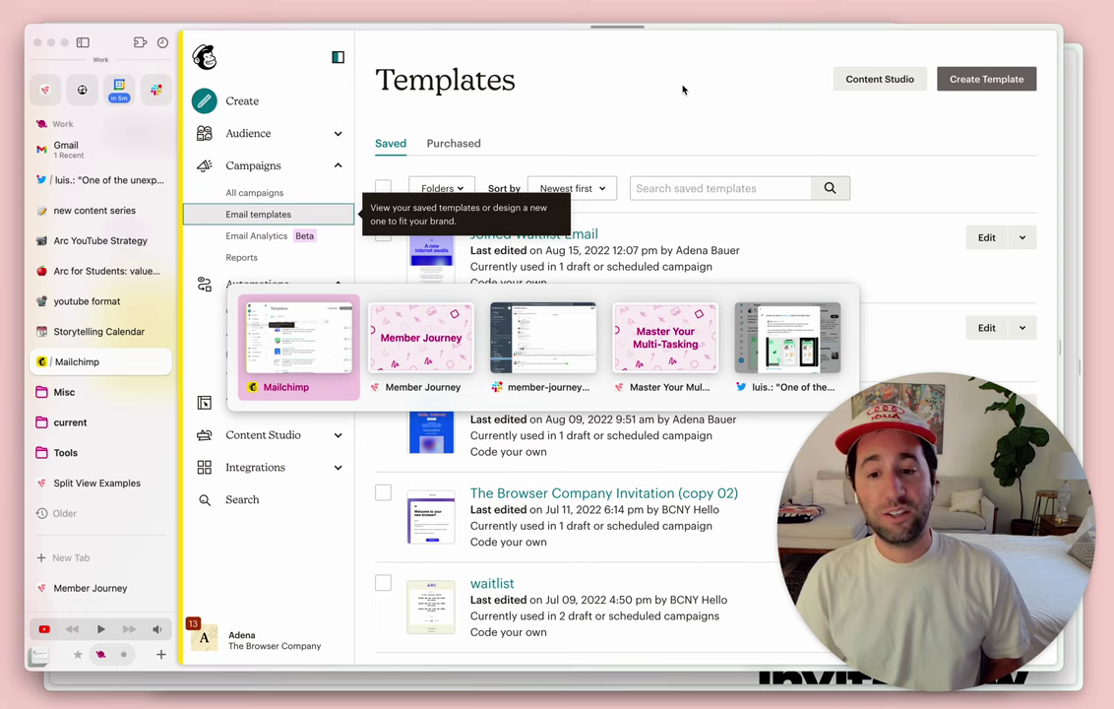
pyautogui.hotkey('ctrl', 'Tab')
pyautogui.hotkey('ctrl', 'Tab')
pyautogui.hotkey('ctrl', 'Tab')
pyautogui.hotkey('ctrl', 'Tab')
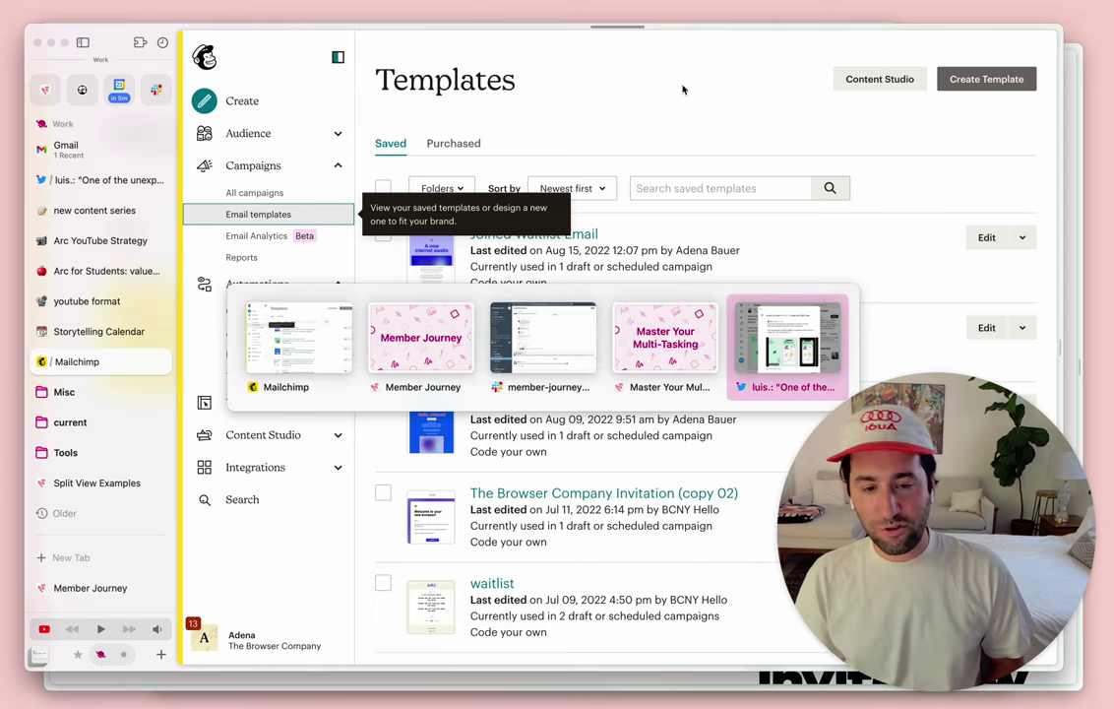
pyautogui.scroll(-4, 107, 389)
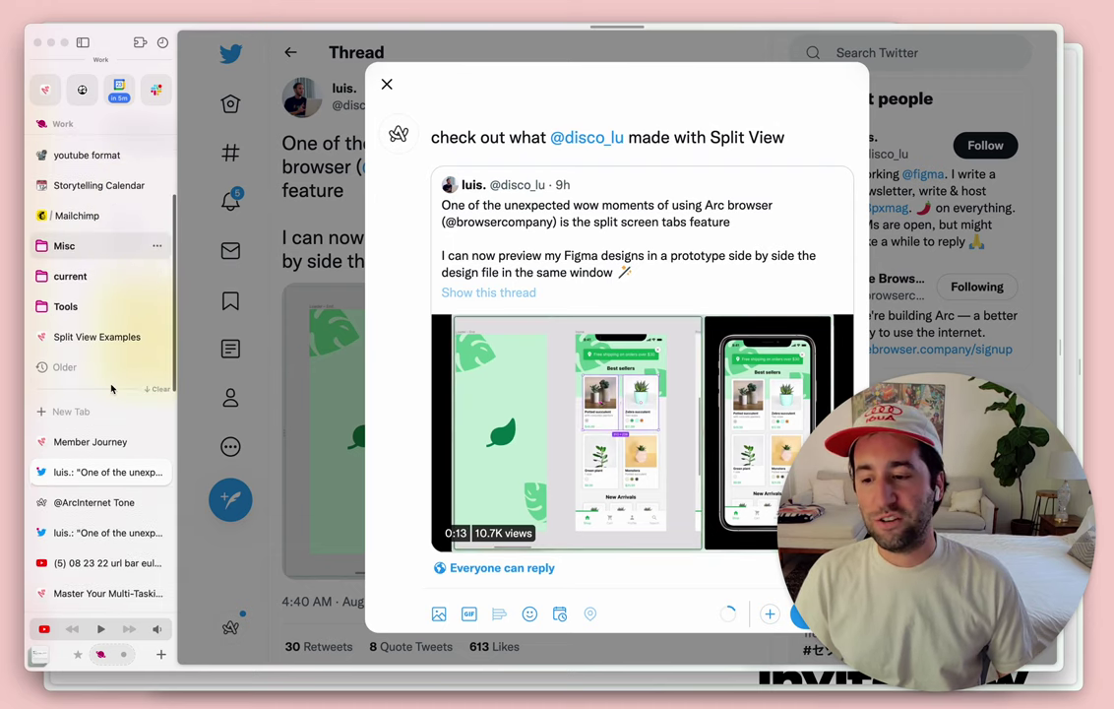
pyautogui.click(88, 476)
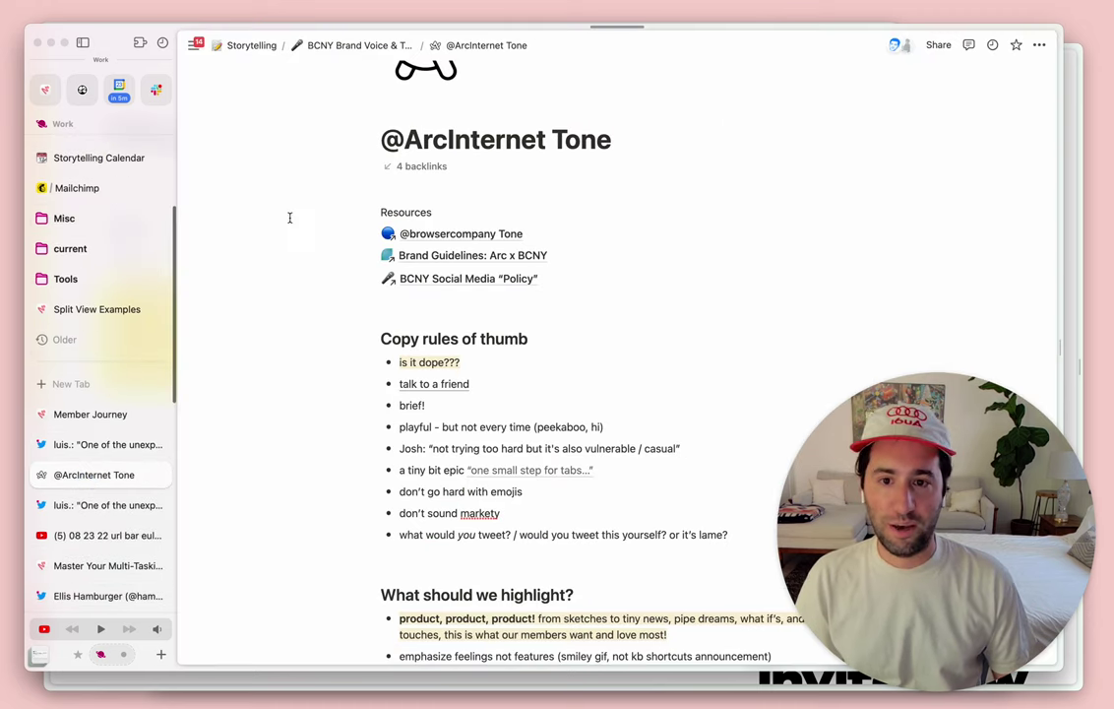
pyautogui.scroll(3, 291, 218)
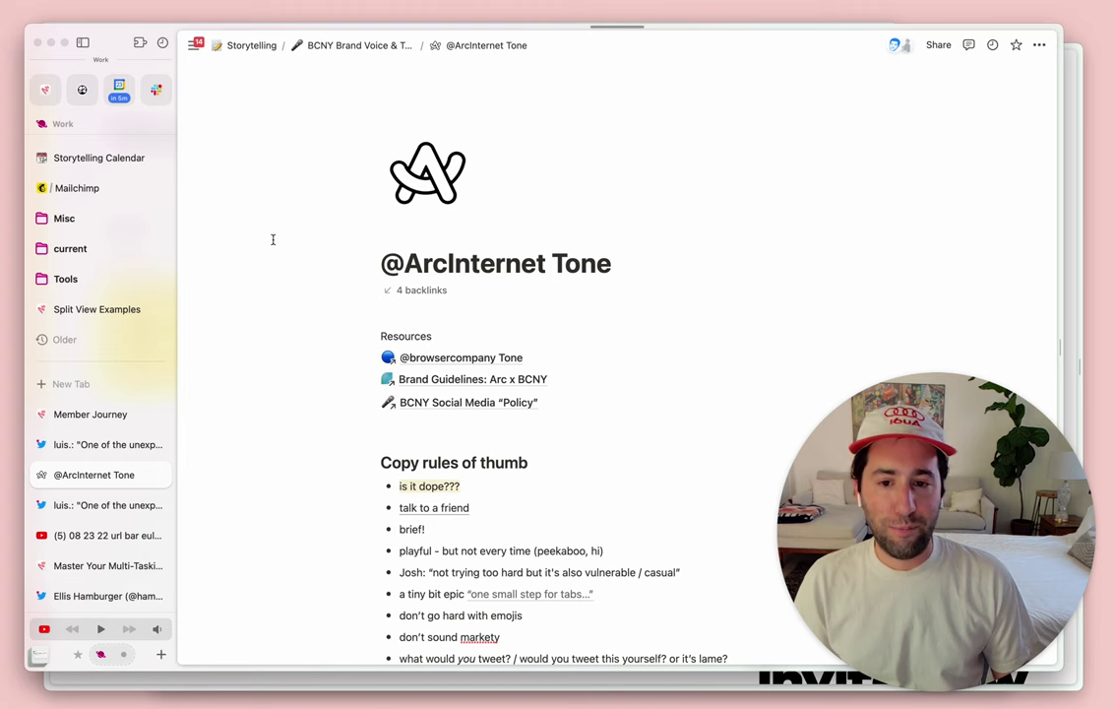
pyautogui.scroll(-1, 273, 239)
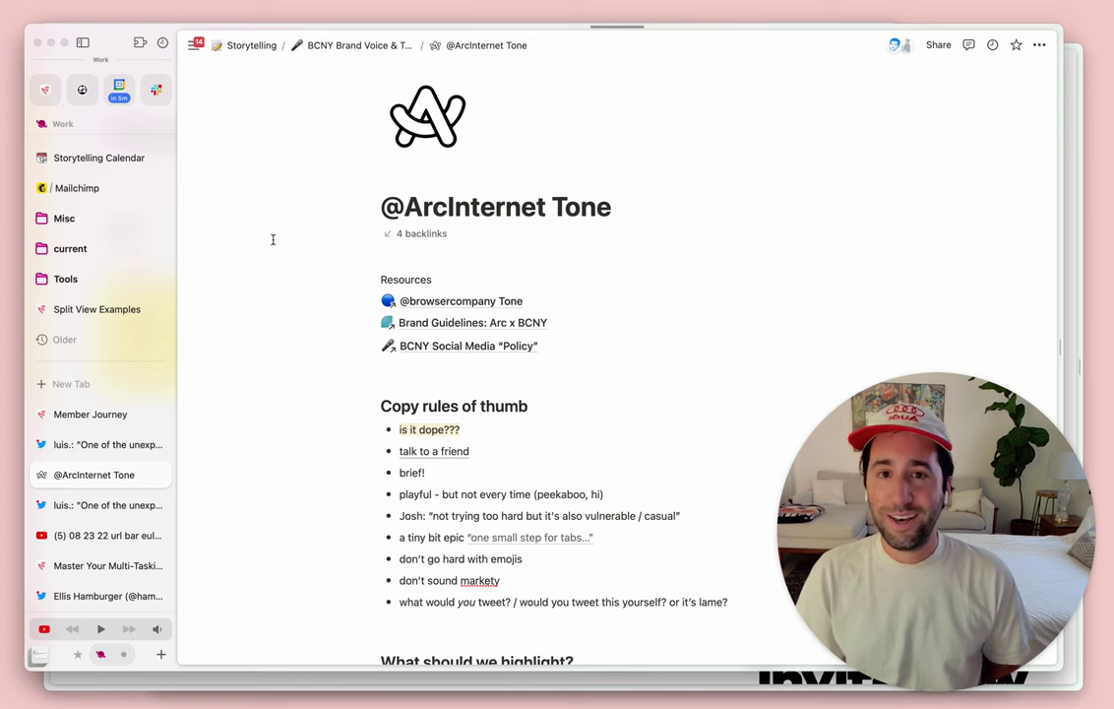
pyautogui.hotkey('ctrl', 'Tab')
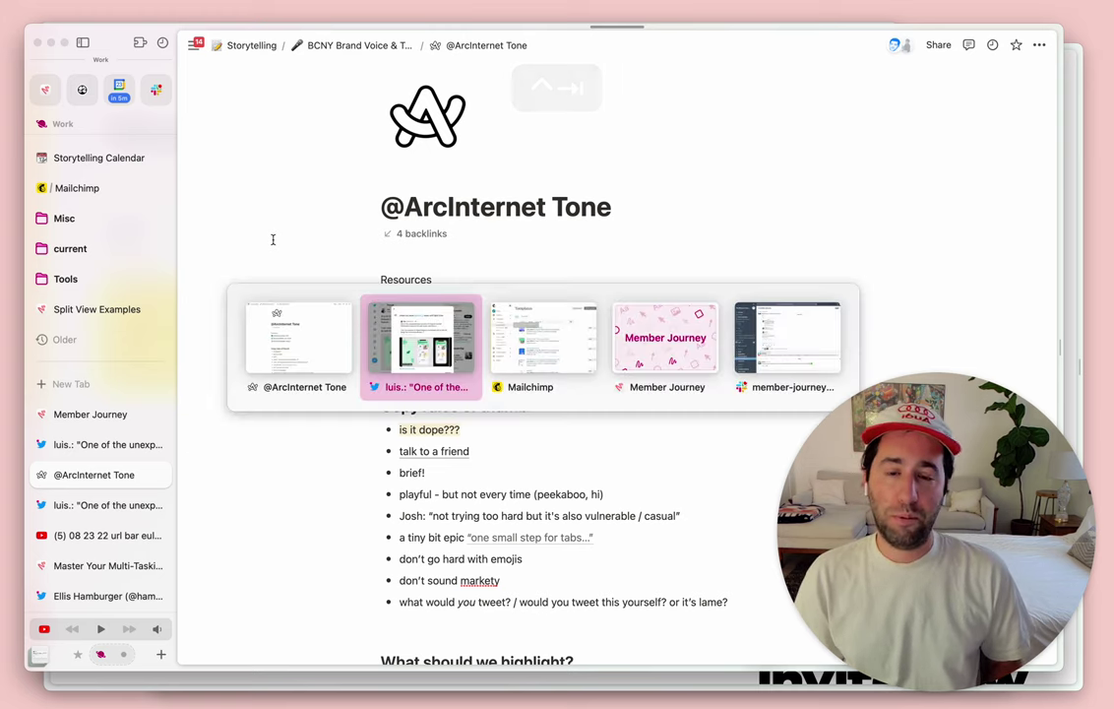
pyautogui.hotkey('ctrl', 'Tab')
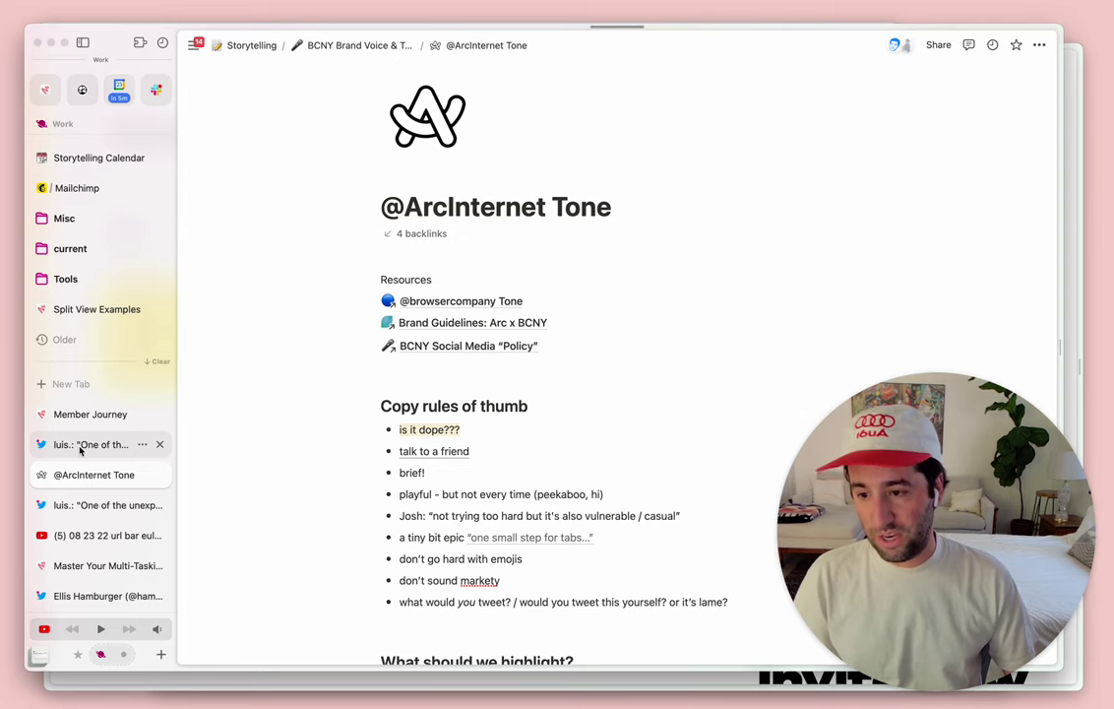
# Drag the Twitter tab onto the Notion page to split them side by side.
pyautogui.moveTo(81, 449); pyautogui.dragTo(296, 361)
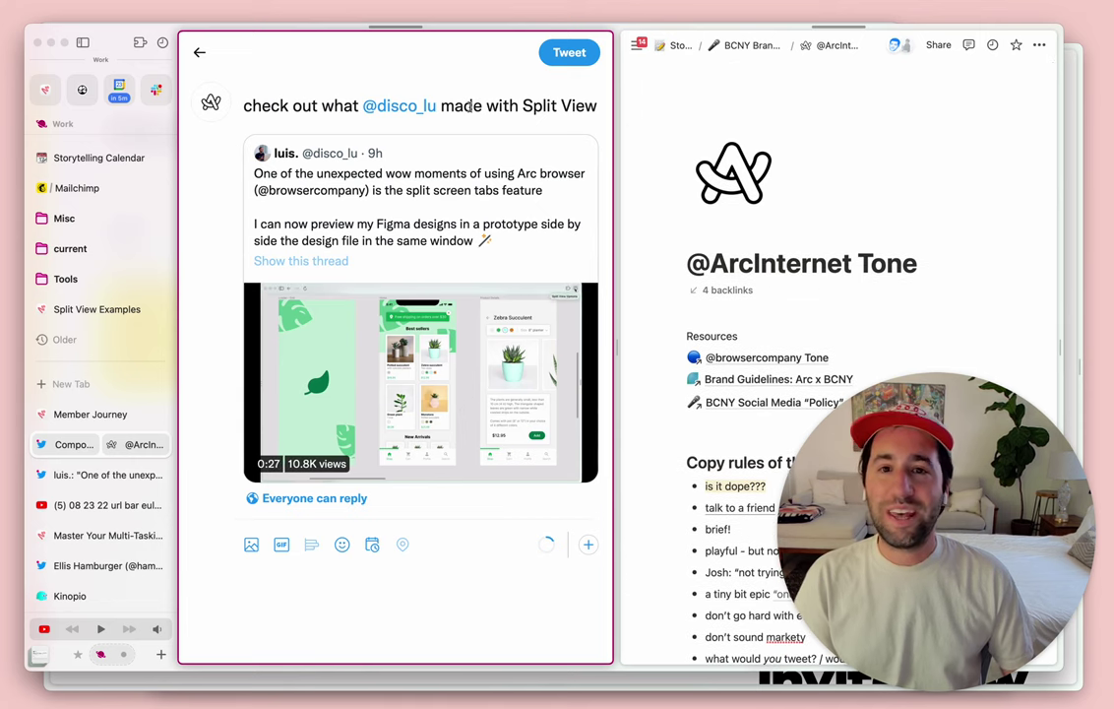
pyautogui.scroll(-3, 820, 313)
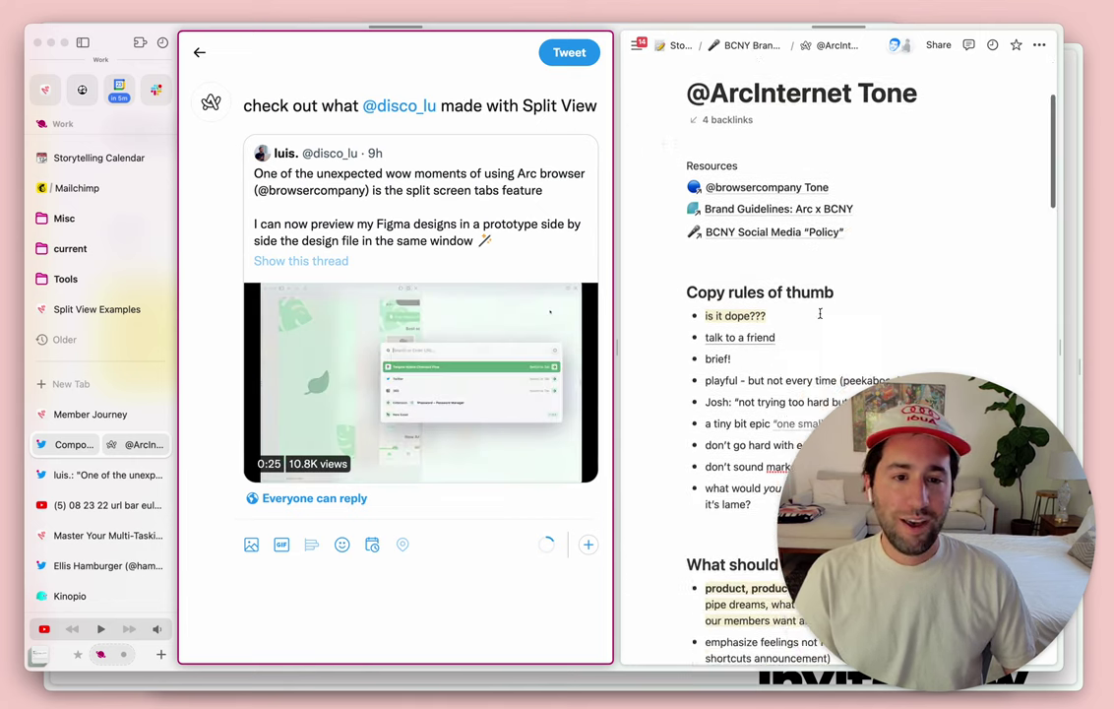
pyautogui.scroll(-2, 819, 313)
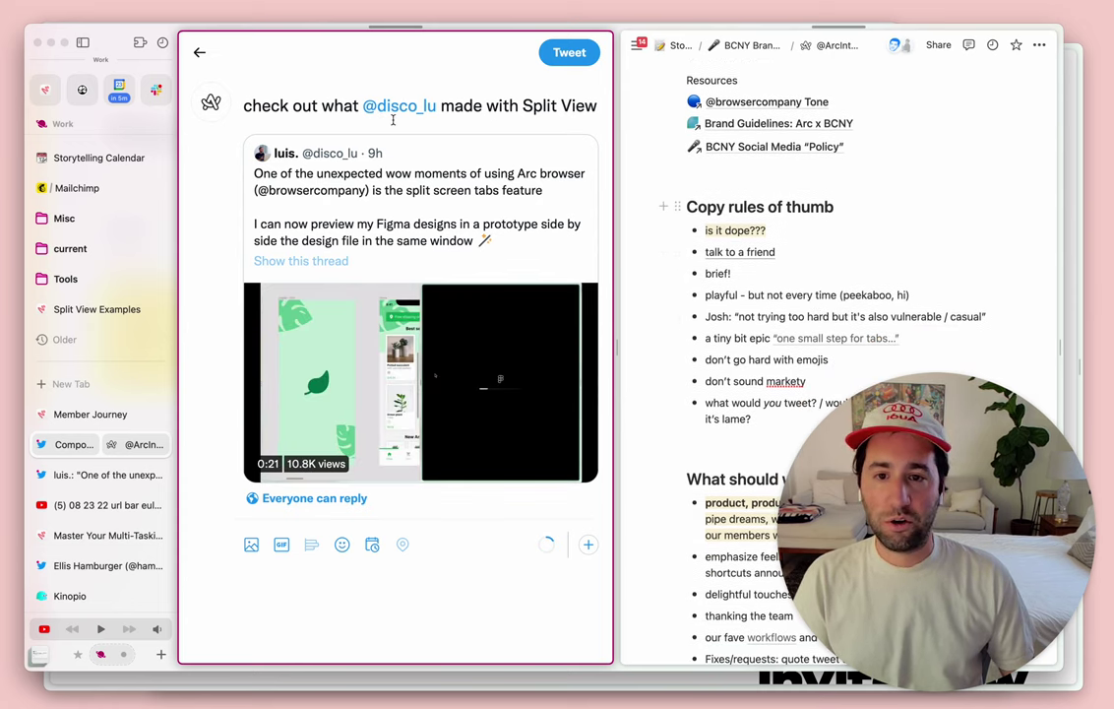
# Select the 'talk to a friend' rule, then the entire quote-tweet text.
pyautogui.doubleClick(714, 252)
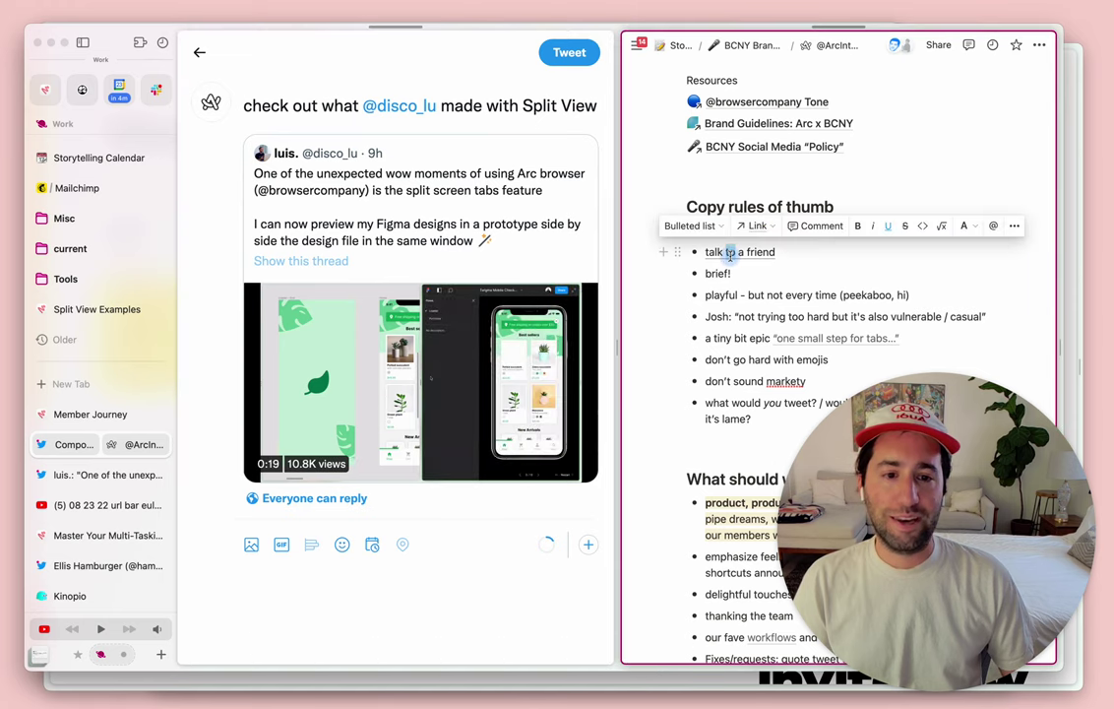
pyautogui.click(735, 251)
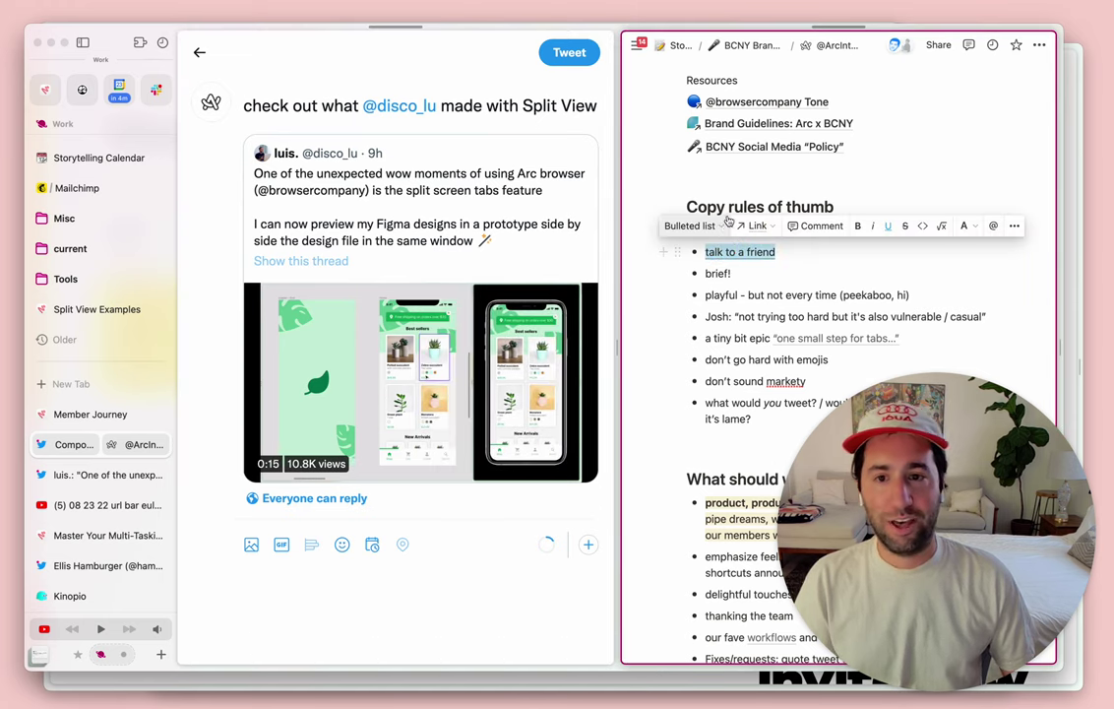
pyautogui.tripleClick(318, 109)
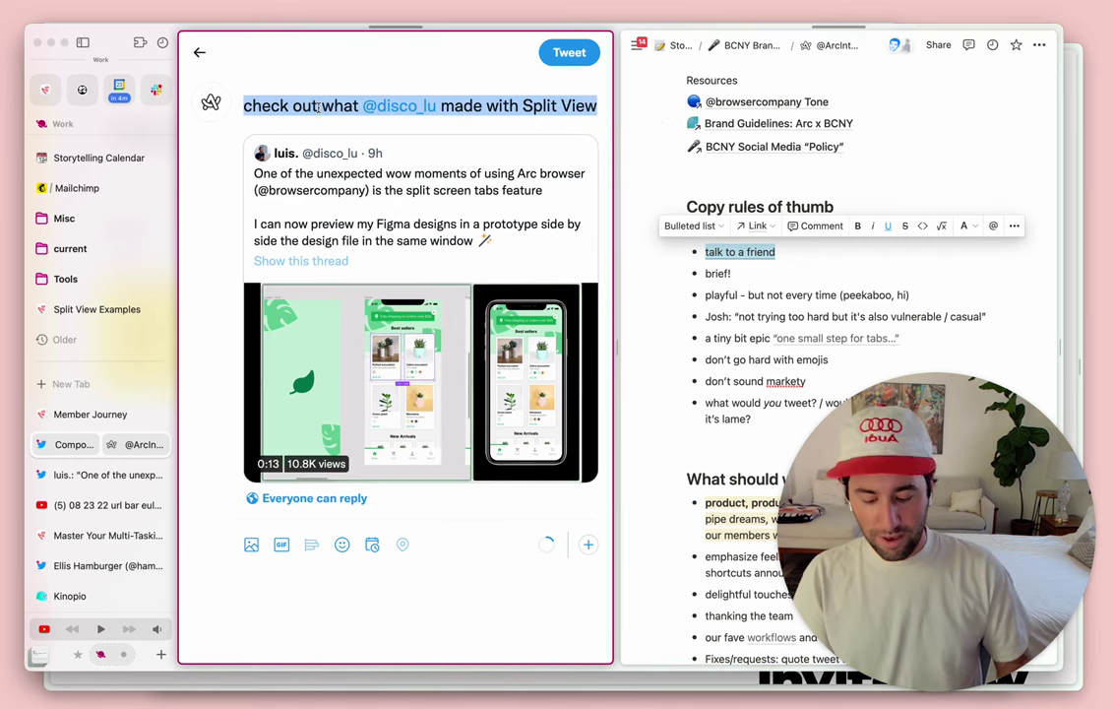
# Type 'luis is becoming too powerful' over the selected quote-tweet text.
pyautogui.write('luis')
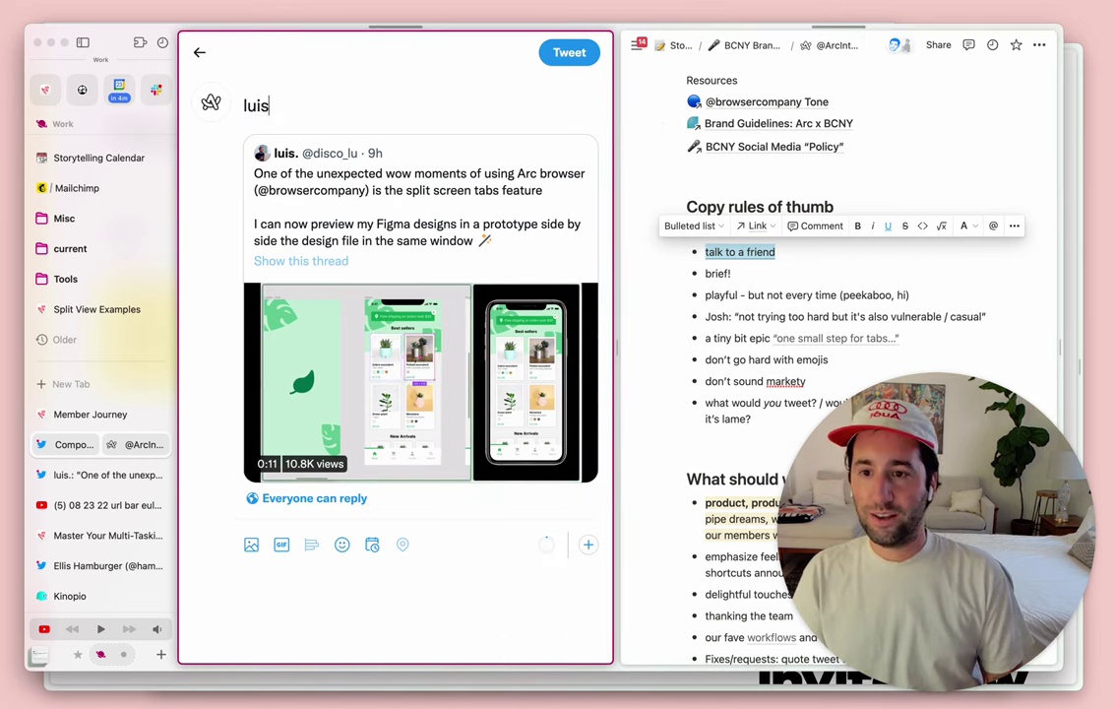
pyautogui.write(' is becoming too powerful')
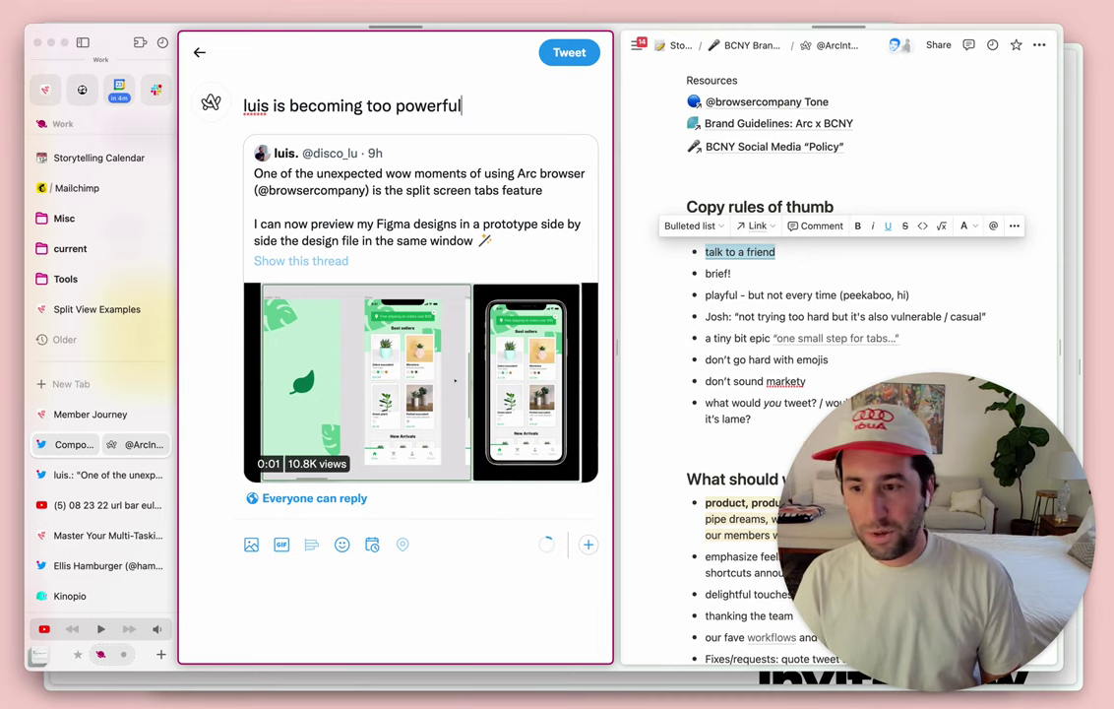
# Scroll through the original Twitter thread alone, then return to the composer-and-doc split view.
pyautogui.click(68, 478)
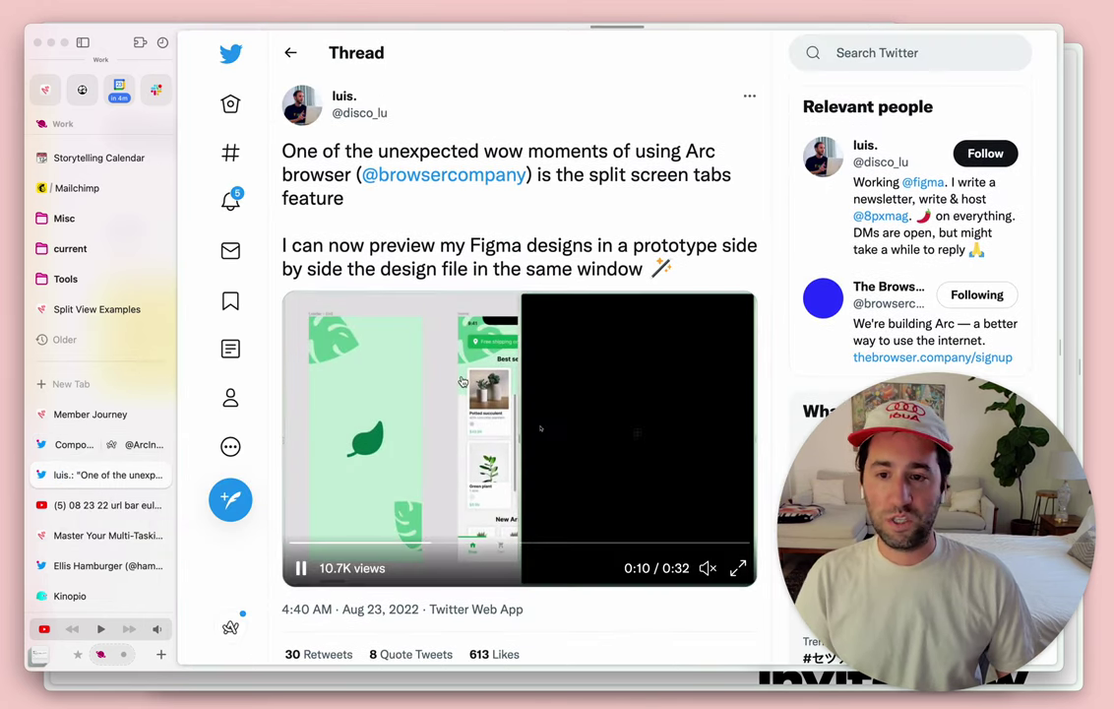
pyautogui.scroll(-2, 462, 381)
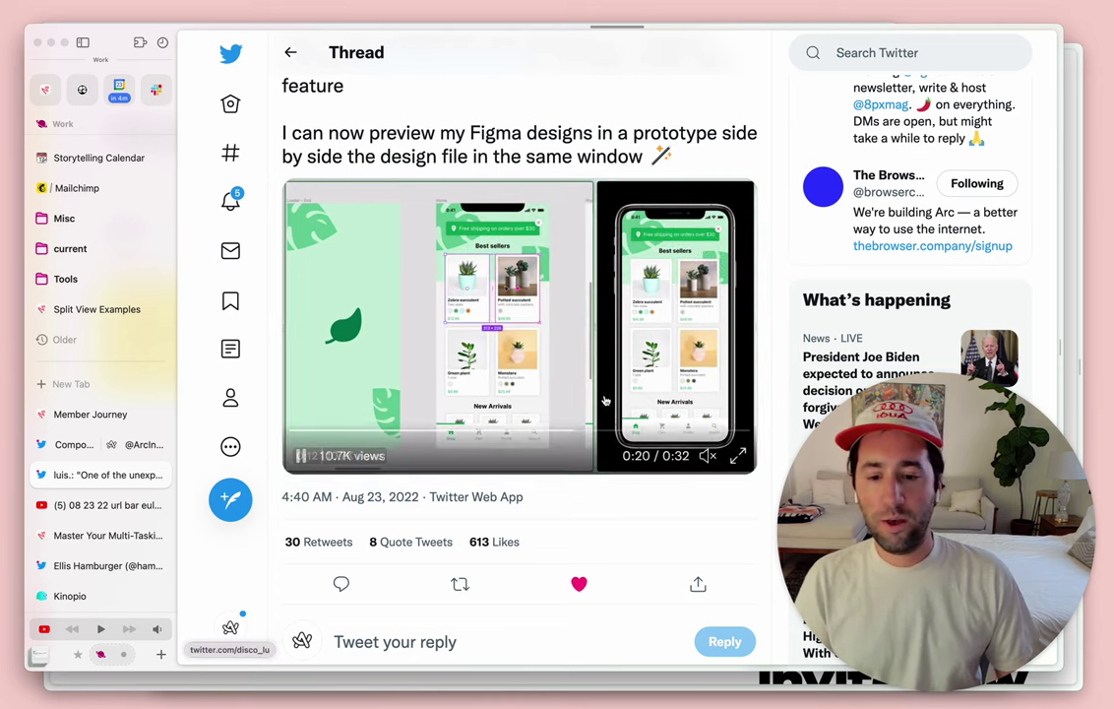
pyautogui.scroll(-8, 605, 398)
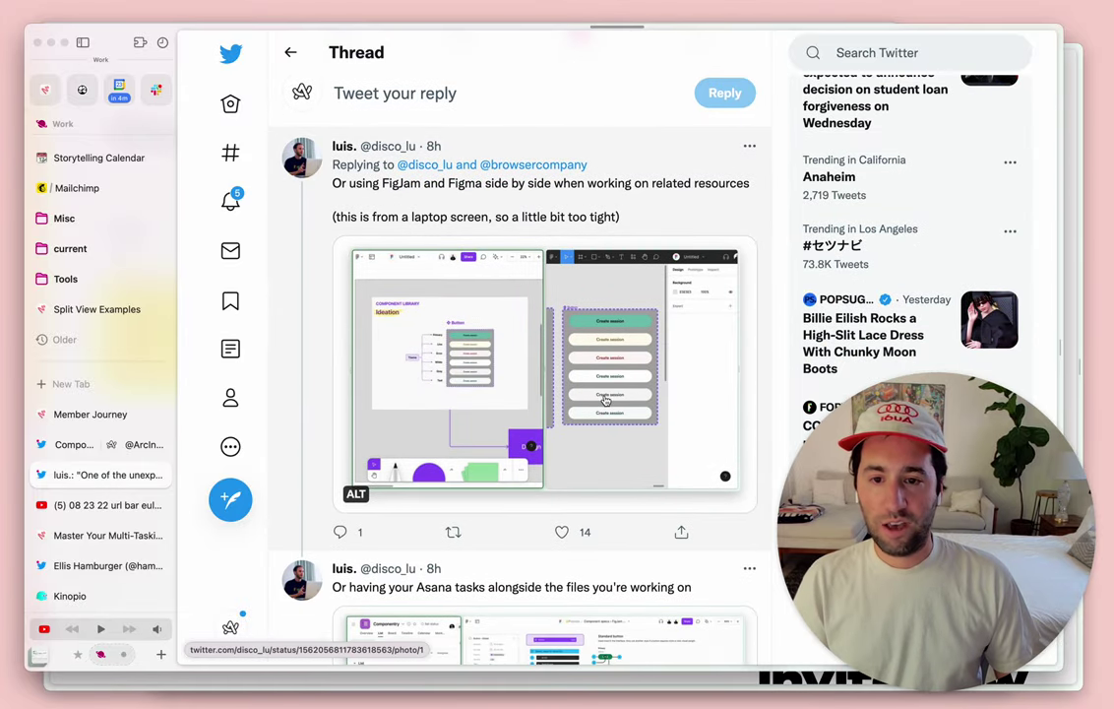
pyautogui.scroll(-5, 605, 399)
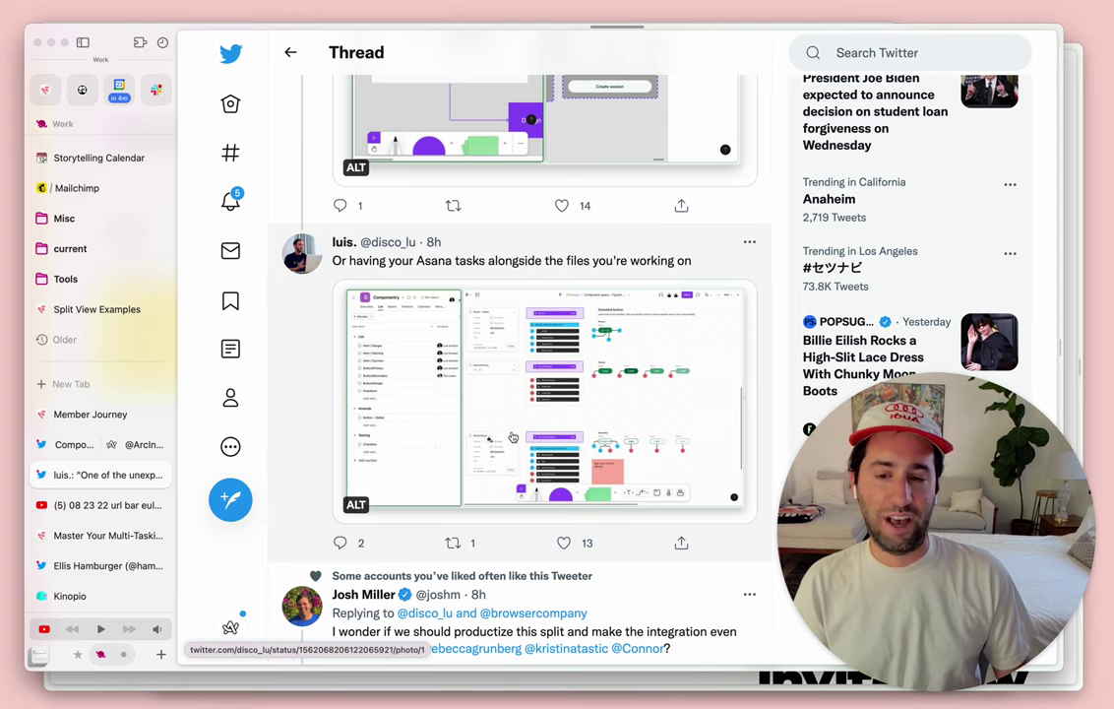
pyautogui.click(116, 446)
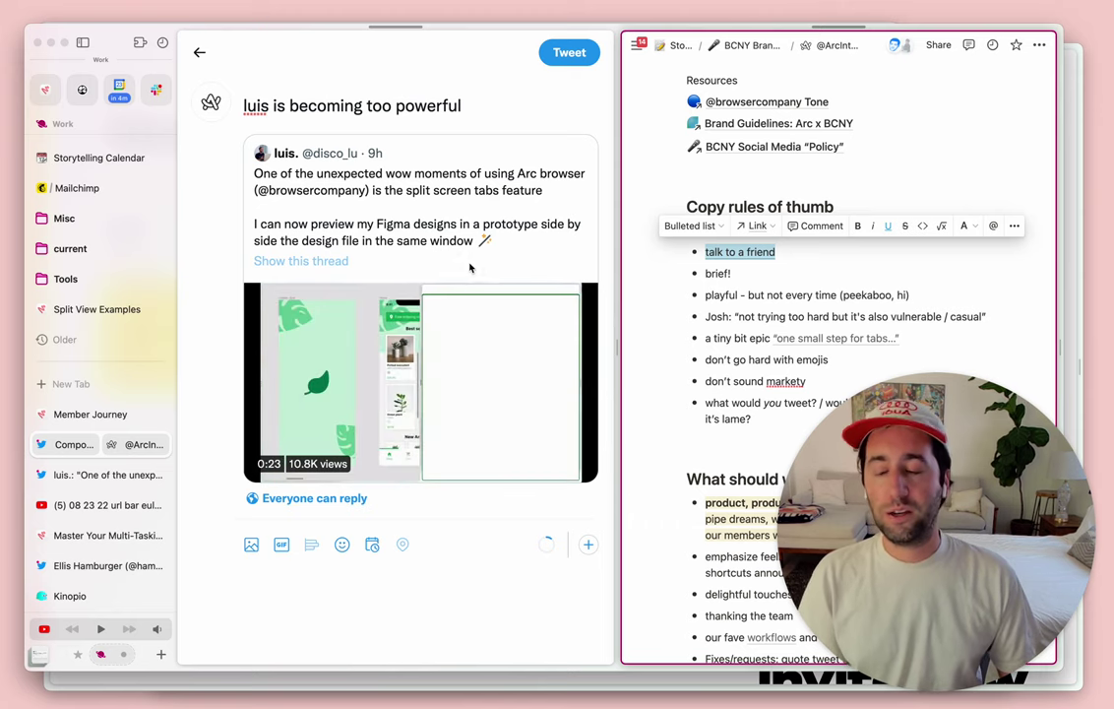
pyautogui.rightClick(114, 447)
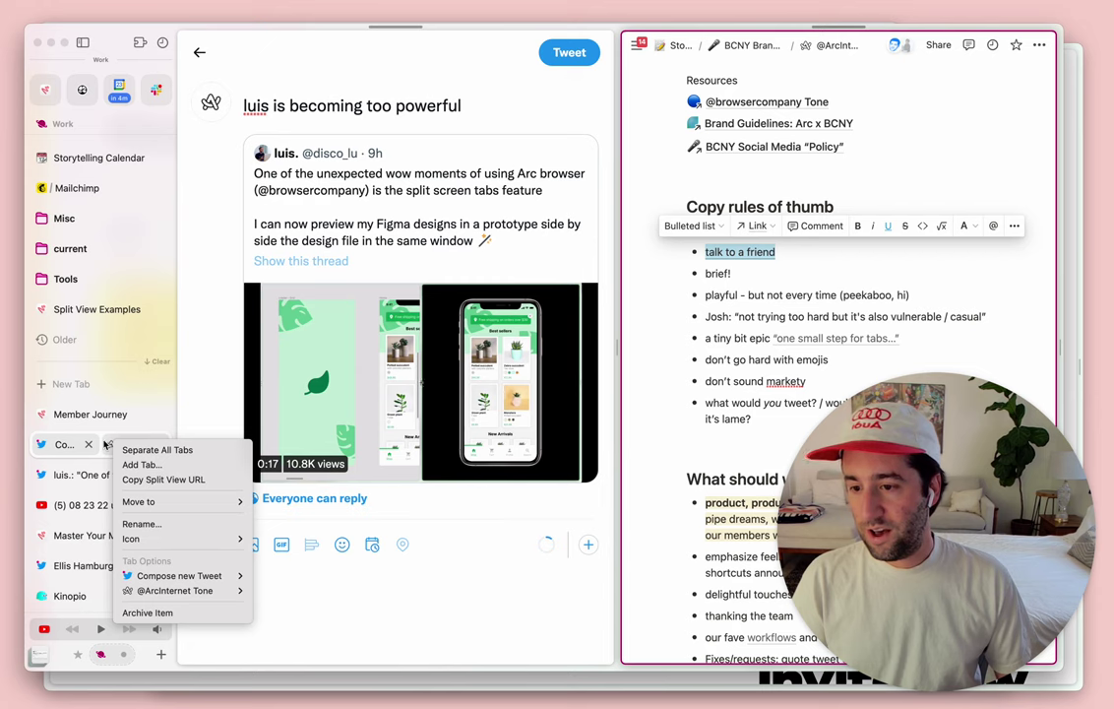
# Rename the split view to 'arcinternet tweeting' and drag it into the pinned tabs.
pyautogui.click(141, 523)
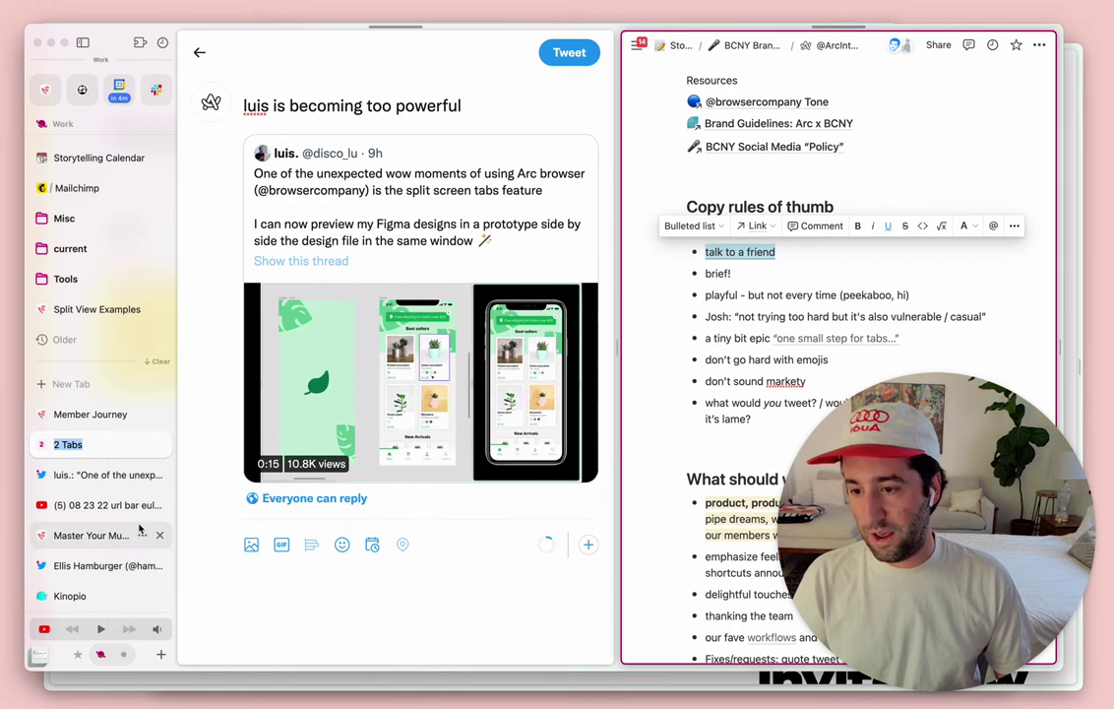
pyautogui.write('arcinternet tweeting')
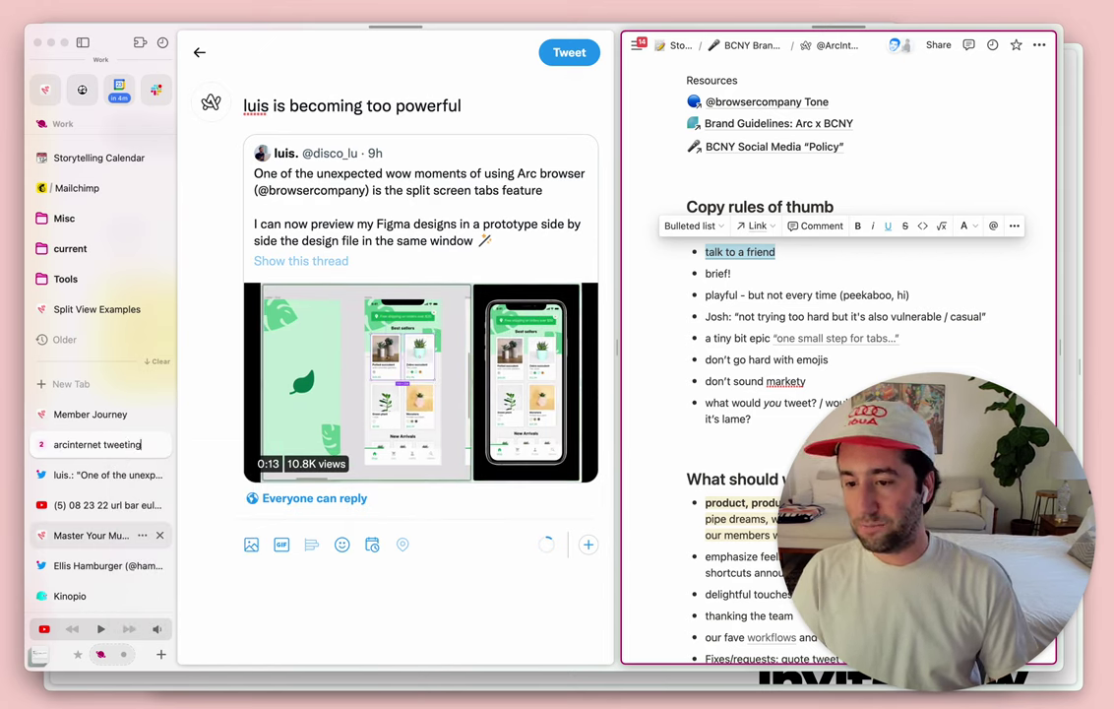
pyautogui.press('Return')
pyautogui.moveTo(98, 444); pyautogui.dragTo(82, 342)
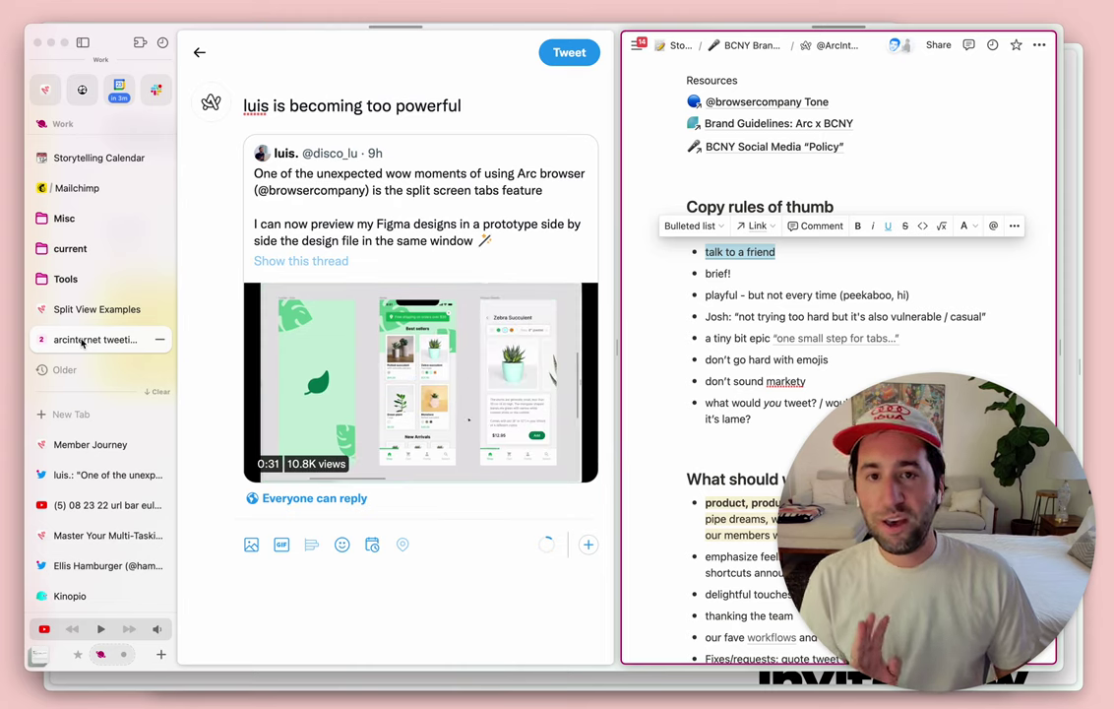
# Open the url bar eulogy YouTube tab, rewind it to the start, and play it.
pyautogui.click(66, 510)
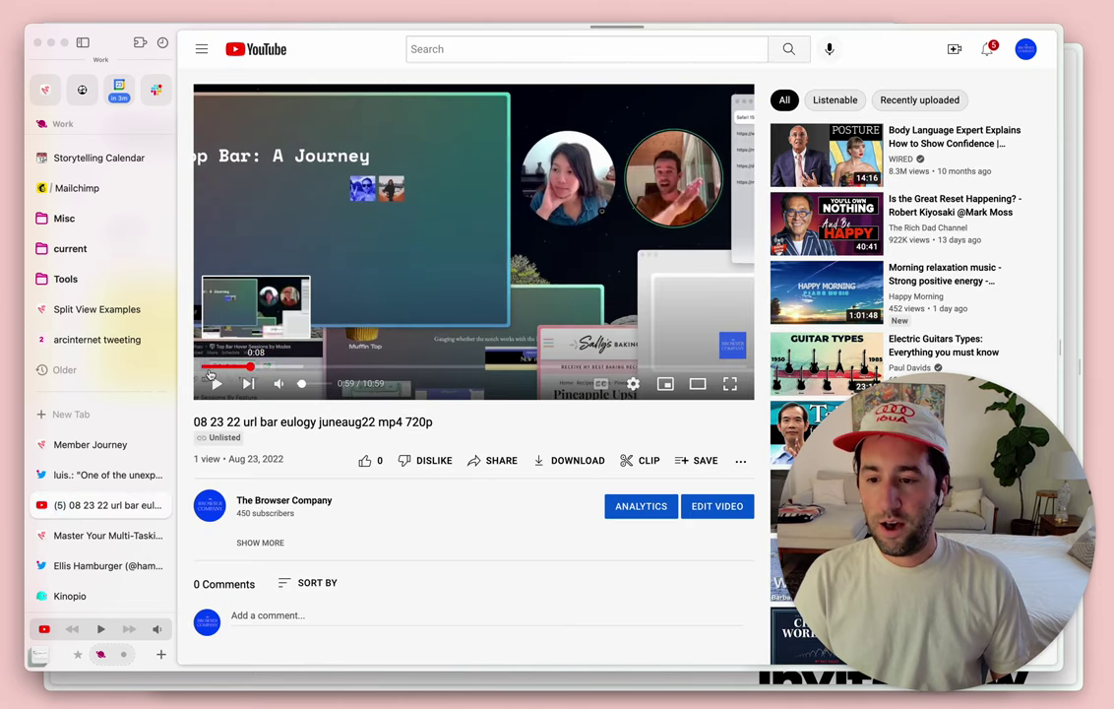
pyautogui.click(197, 366)
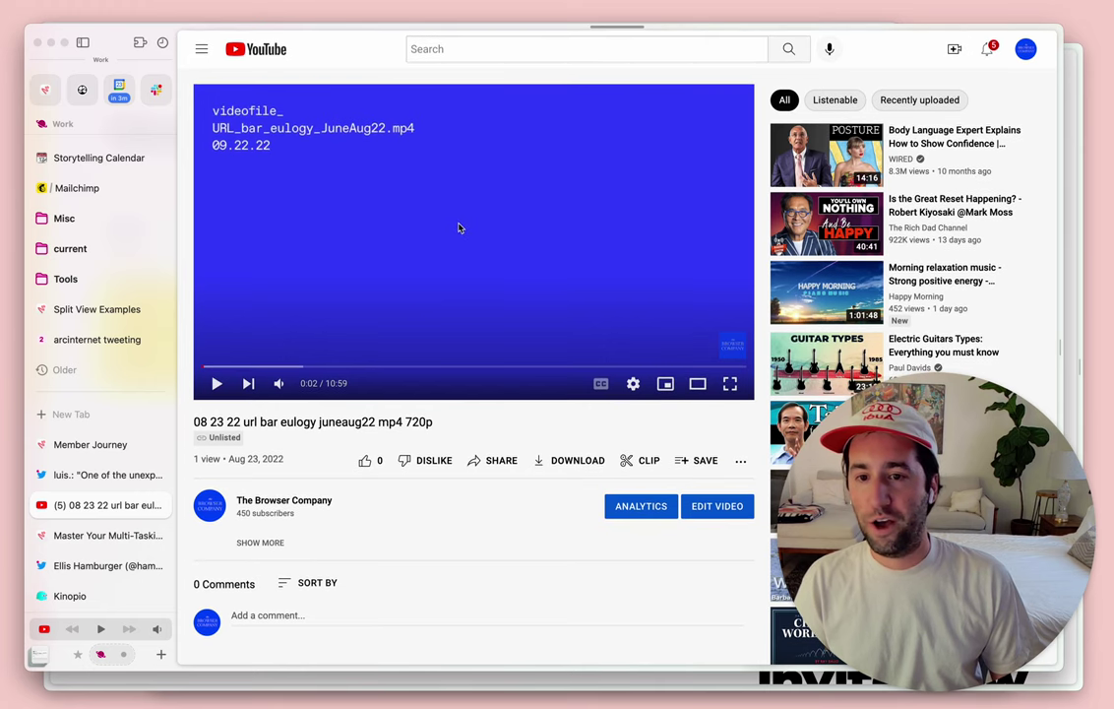
pyautogui.click(384, 243)
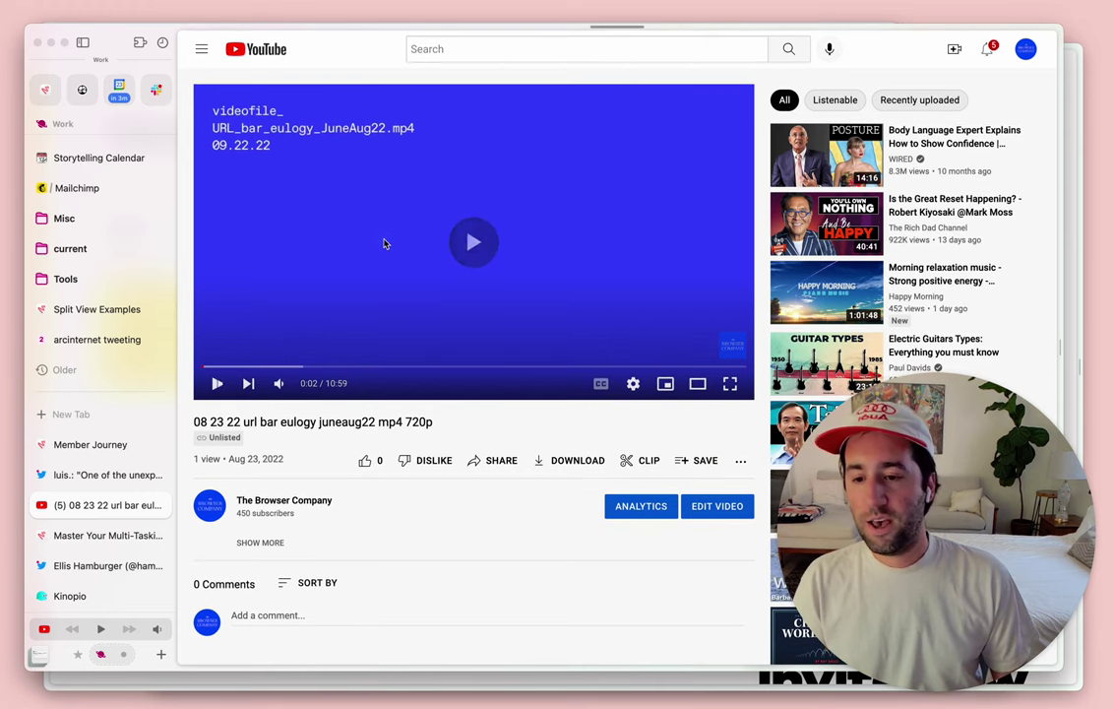
pyautogui.scroll(5, 97, 217)
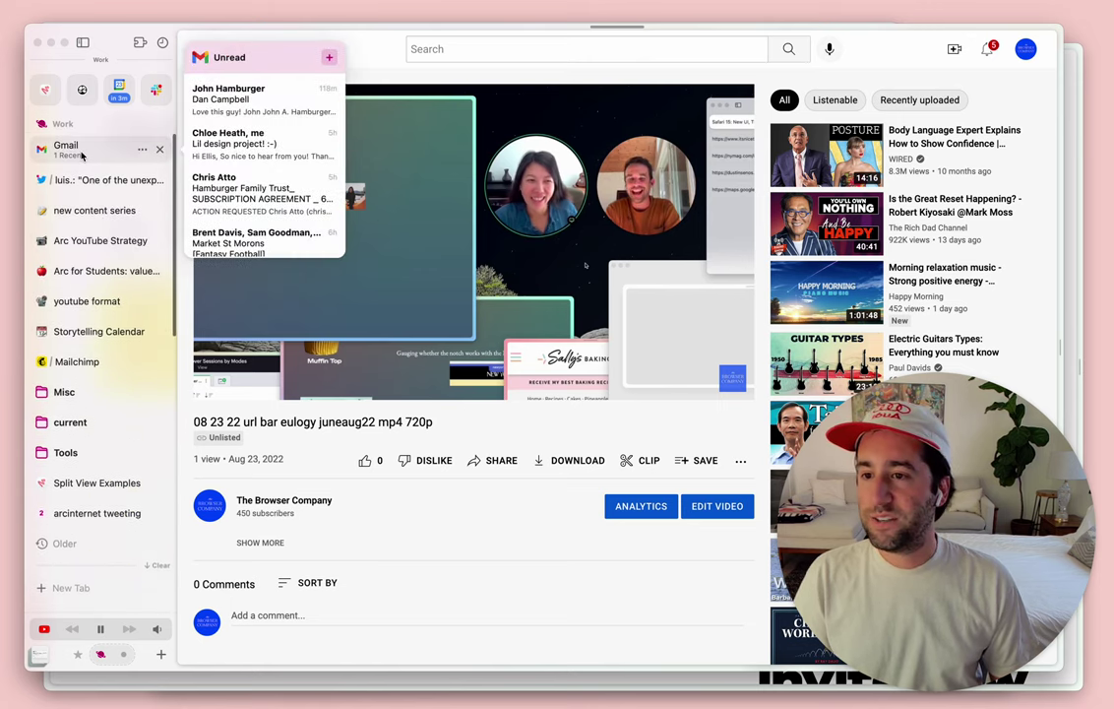
# Go to Gmail with the video in picture-in-picture, add a '-' reply line, and pause.
pyautogui.click(82, 150)
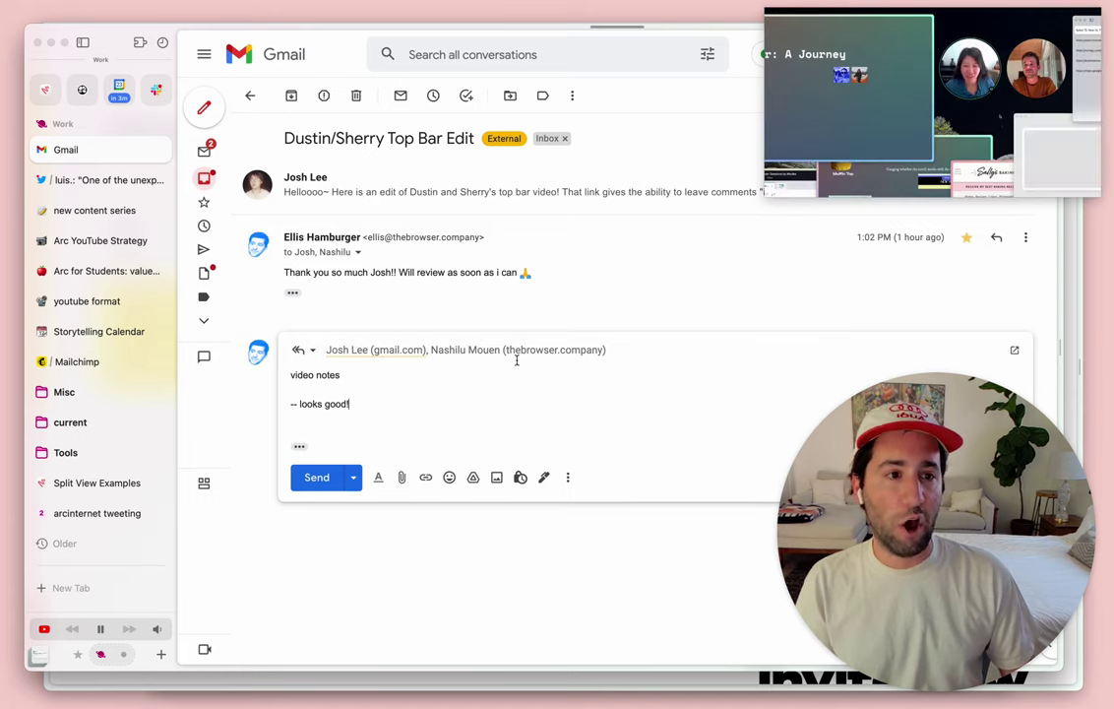
pyautogui.press('Return')
pyautogui.write('-')
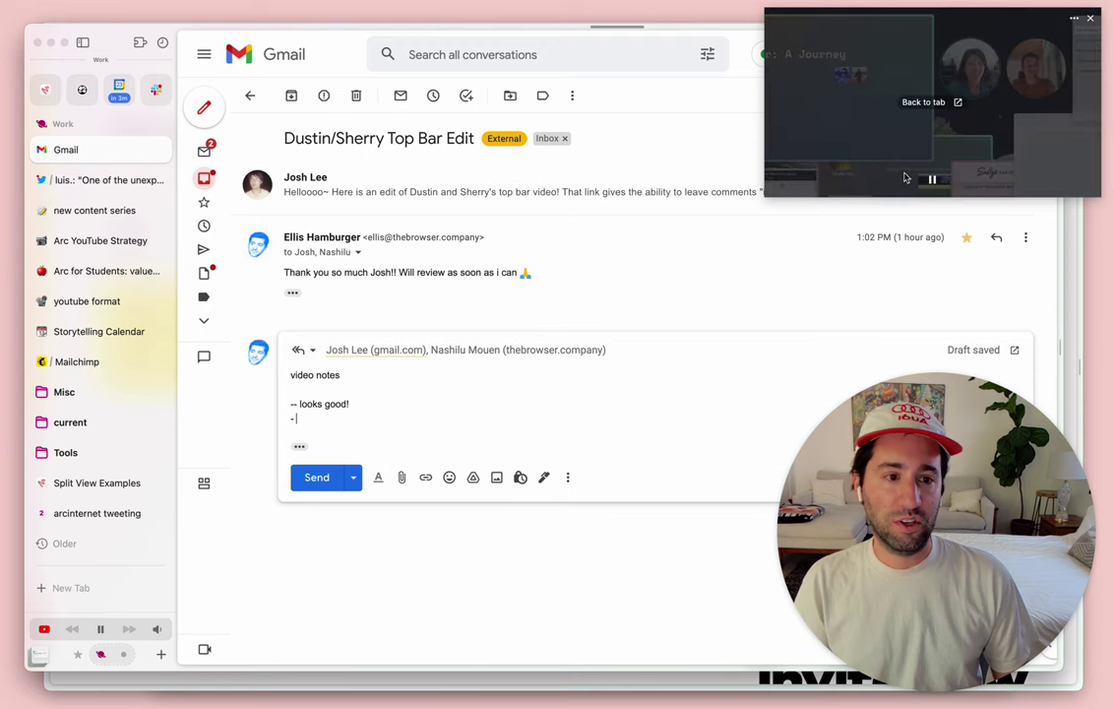
pyautogui.click(931, 180)
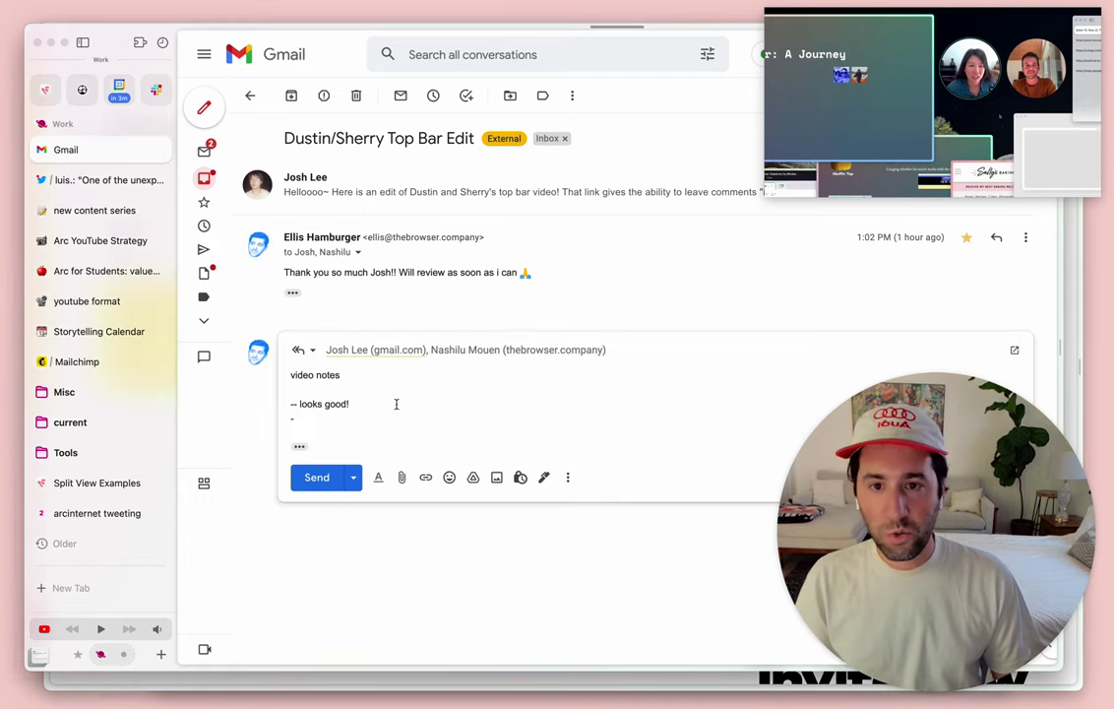
pyautogui.press('ctrl')
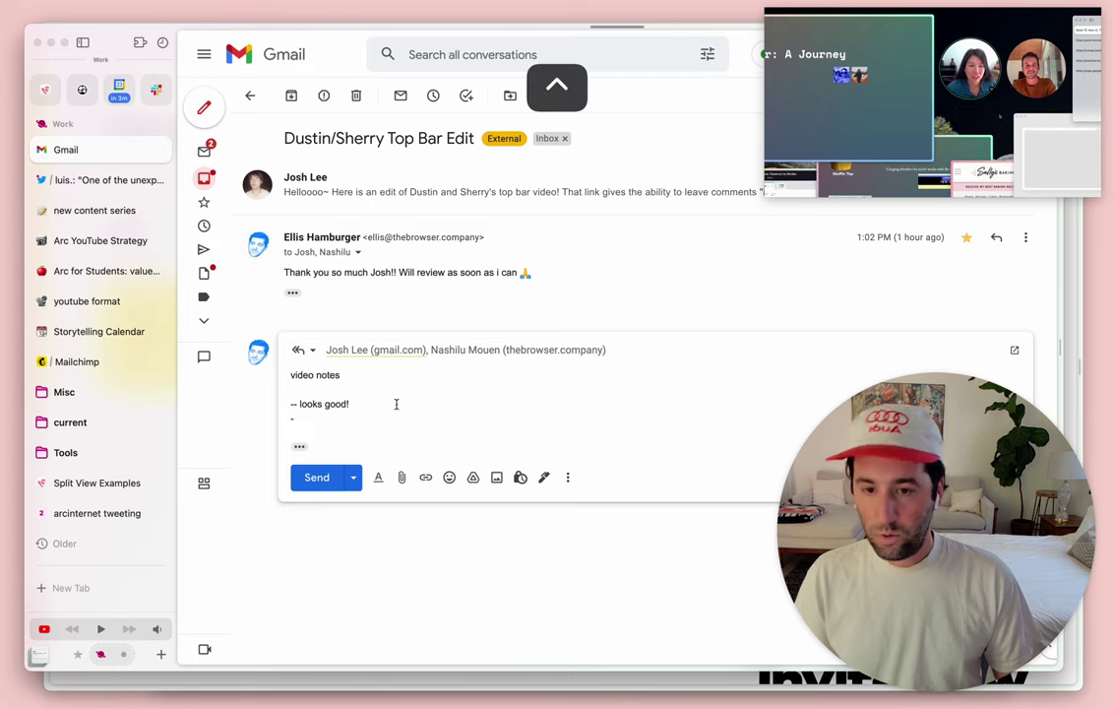
pyautogui.scroll(-5, 40, 497)
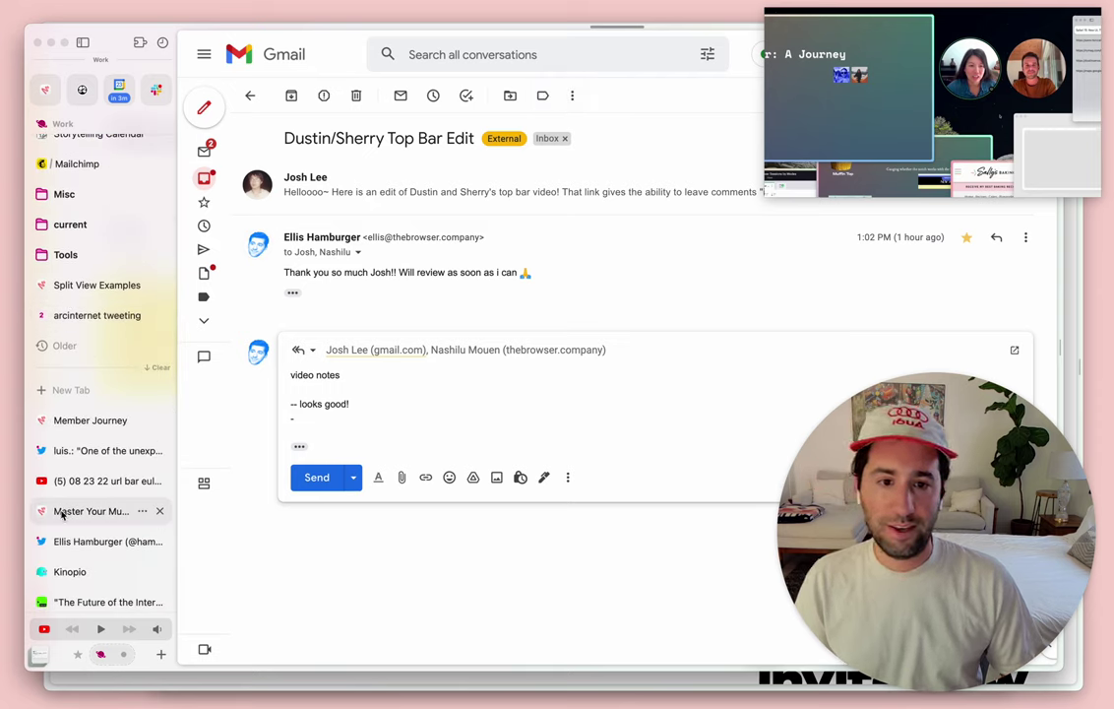
# Switch to the Master Your Multi-Tasking easel and close the floating picture-in-picture video.
pyautogui.click(62, 512)
pyautogui.moveTo(954, 149)
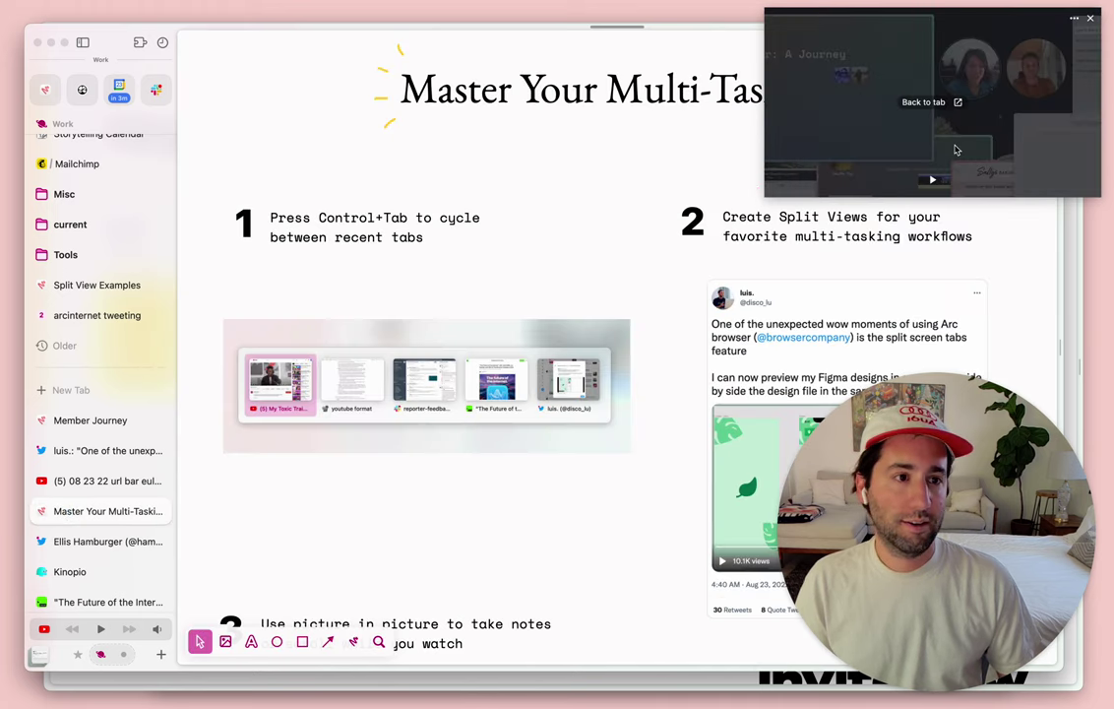
pyautogui.click(1089, 18)
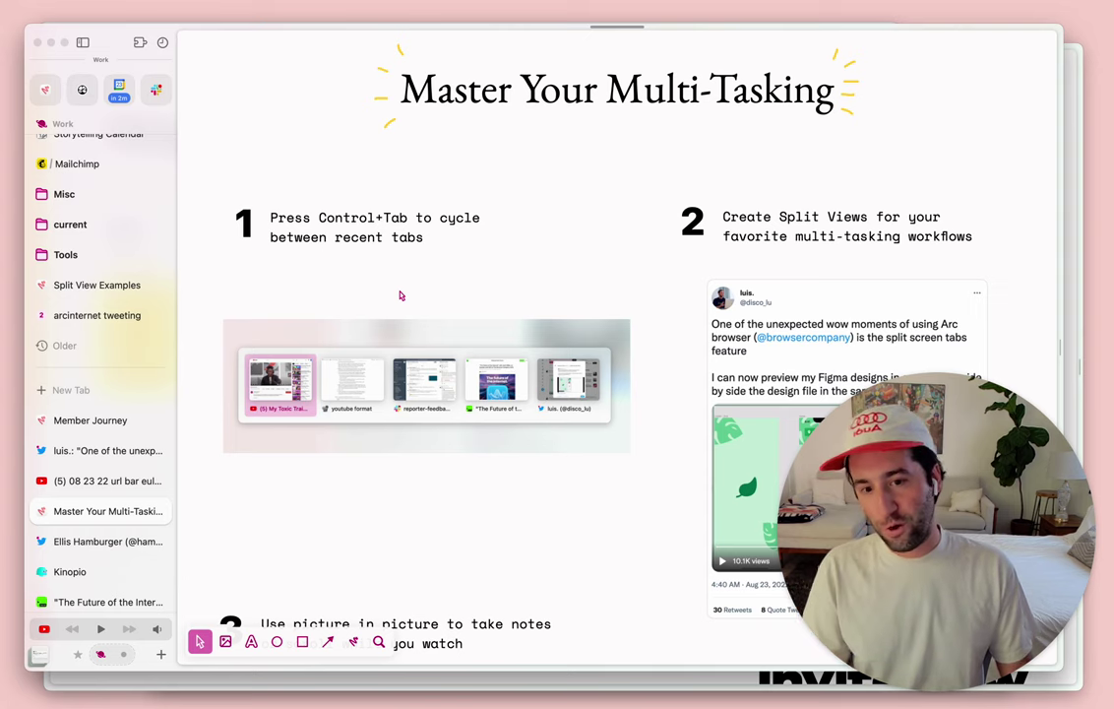
# Search the command bar for 'short' to find shortcuts, then dismiss it.
pyautogui.press('super+t')
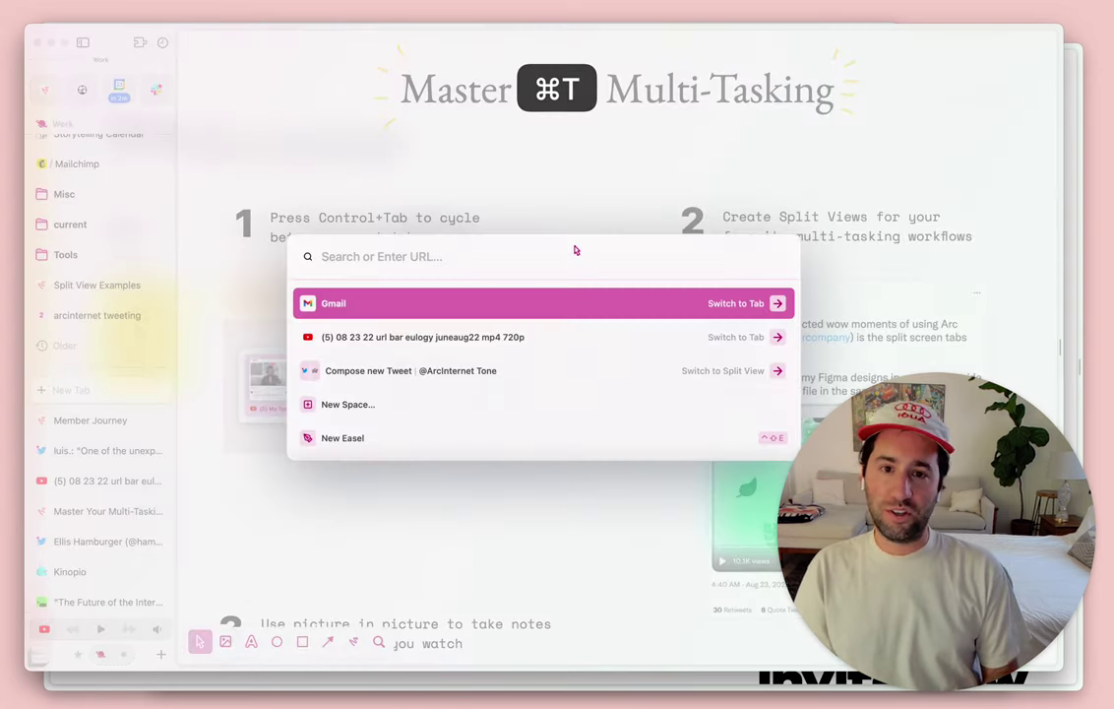
pyautogui.write('shortcuts')
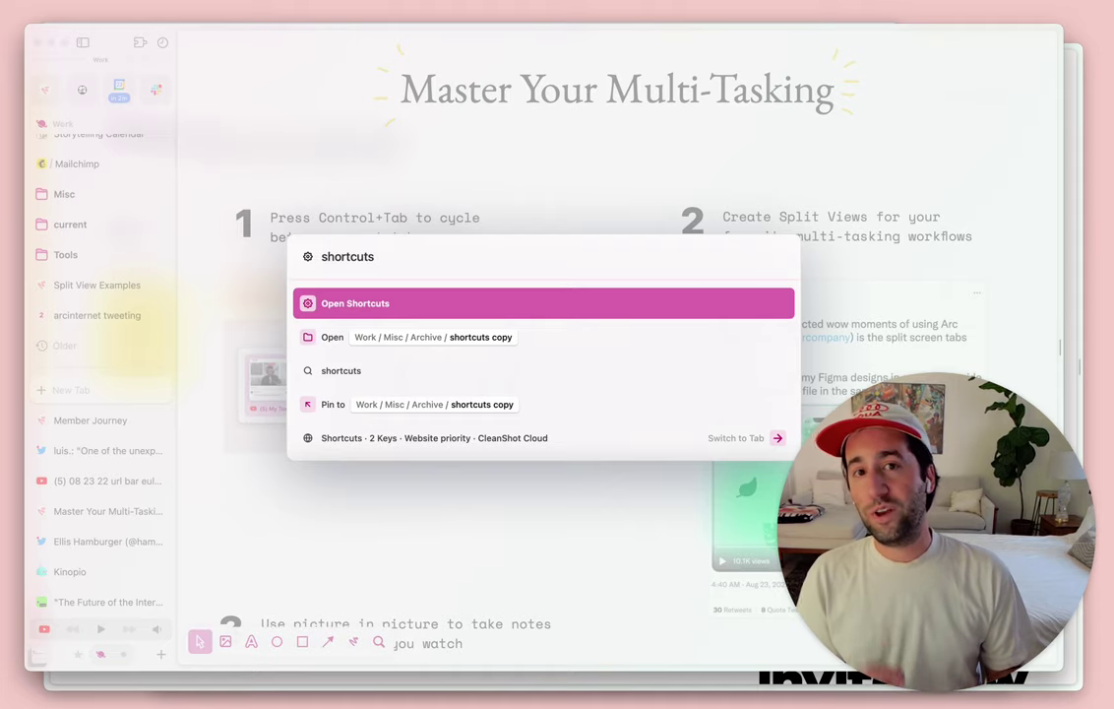
pyautogui.click(619, 197)
# Scroll through the recap easel's tips down to tip 3 on picture in picture.
pyautogui.scroll(-2, 619, 197)
pyautogui.scroll(-2, 618, 197)
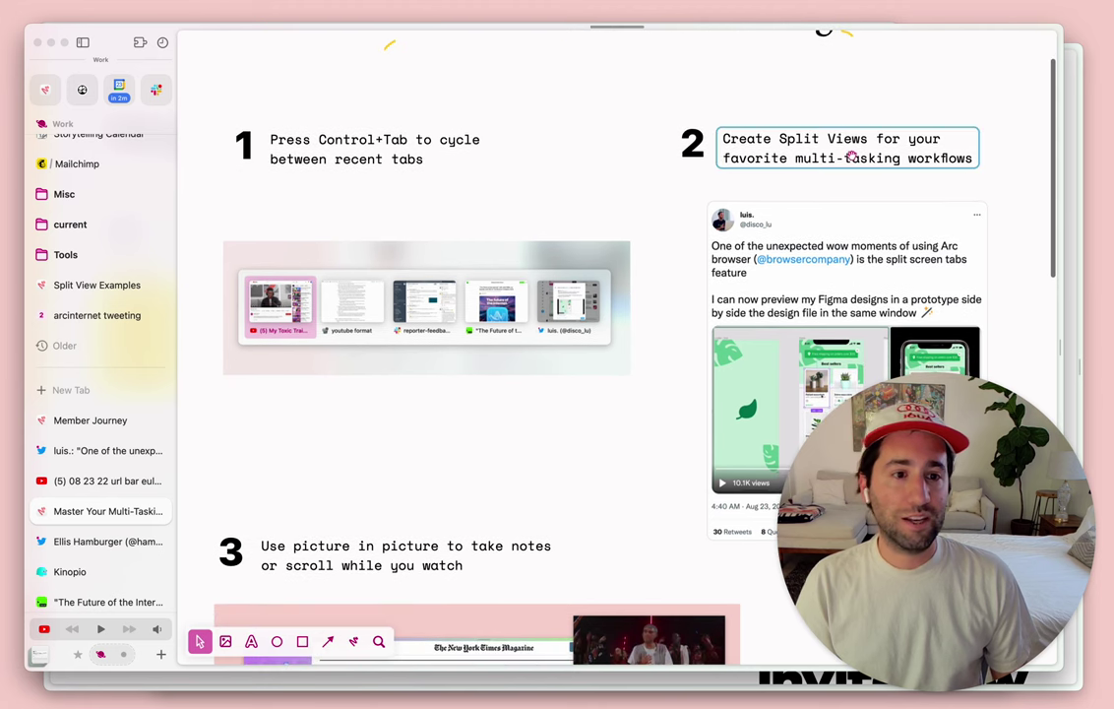
pyautogui.scroll(-4, 773, 183)
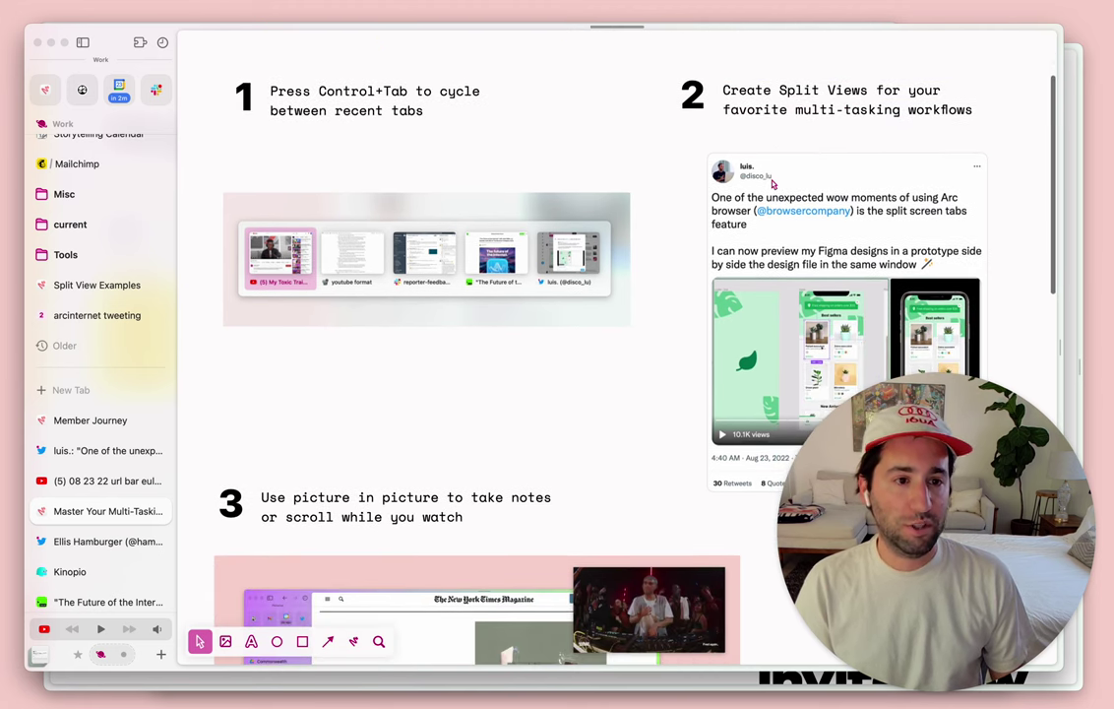
pyautogui.scroll(-8, 773, 184)
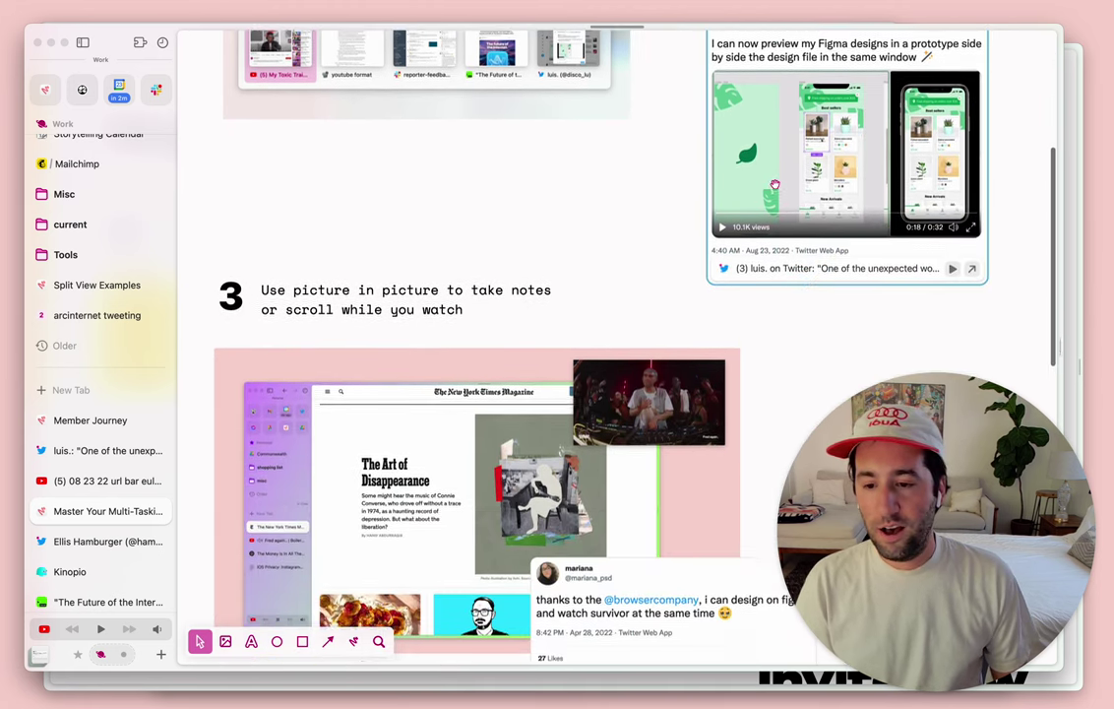
pyautogui.scroll(-4, 429, 253)
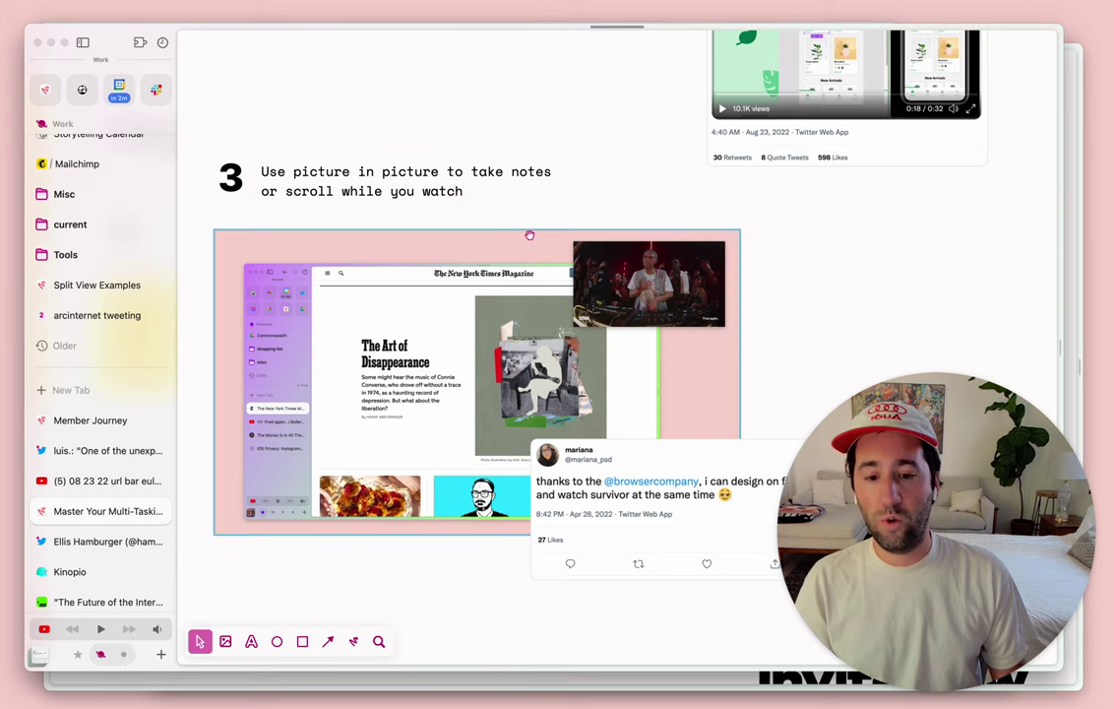
pyautogui.scroll(-6, 532, 236)
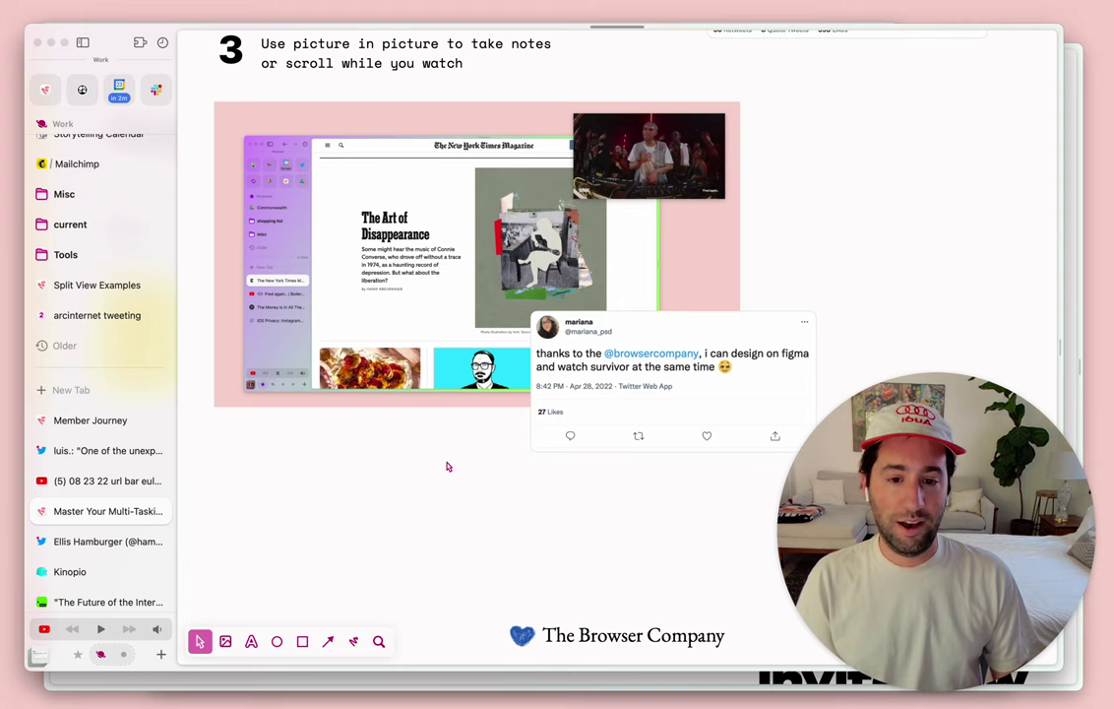
pyautogui.scroll(2, 446, 464)
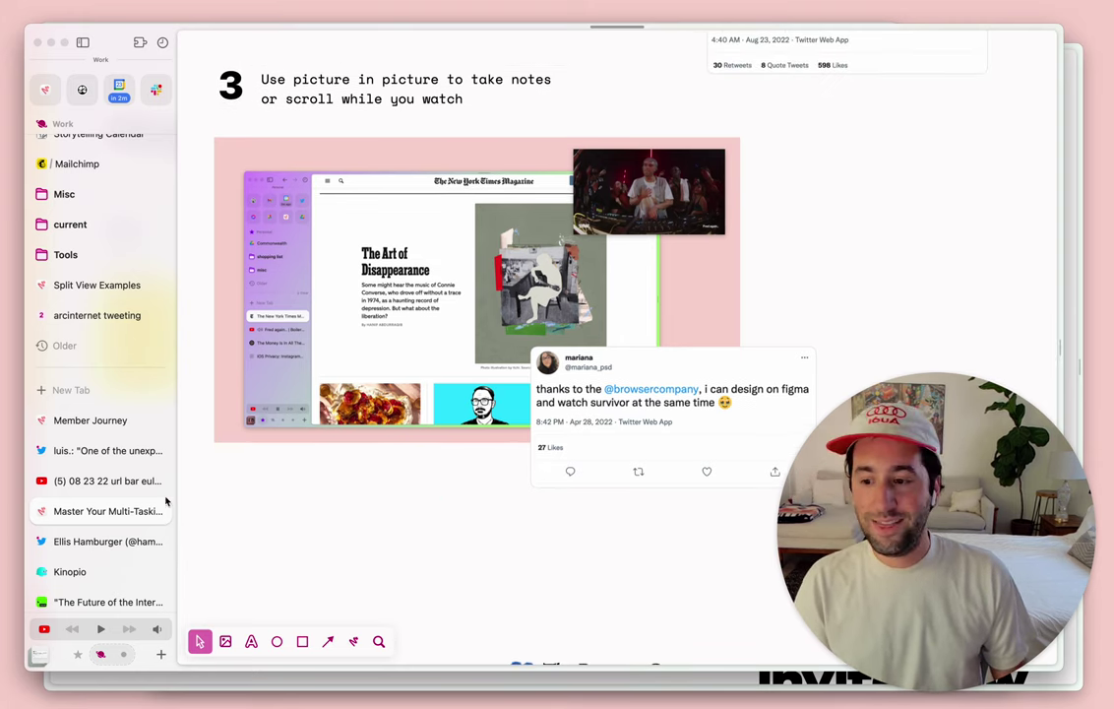
# On the Twitter profile page, run the 'share feedback' command to open the feedback form.
pyautogui.click(75, 548)
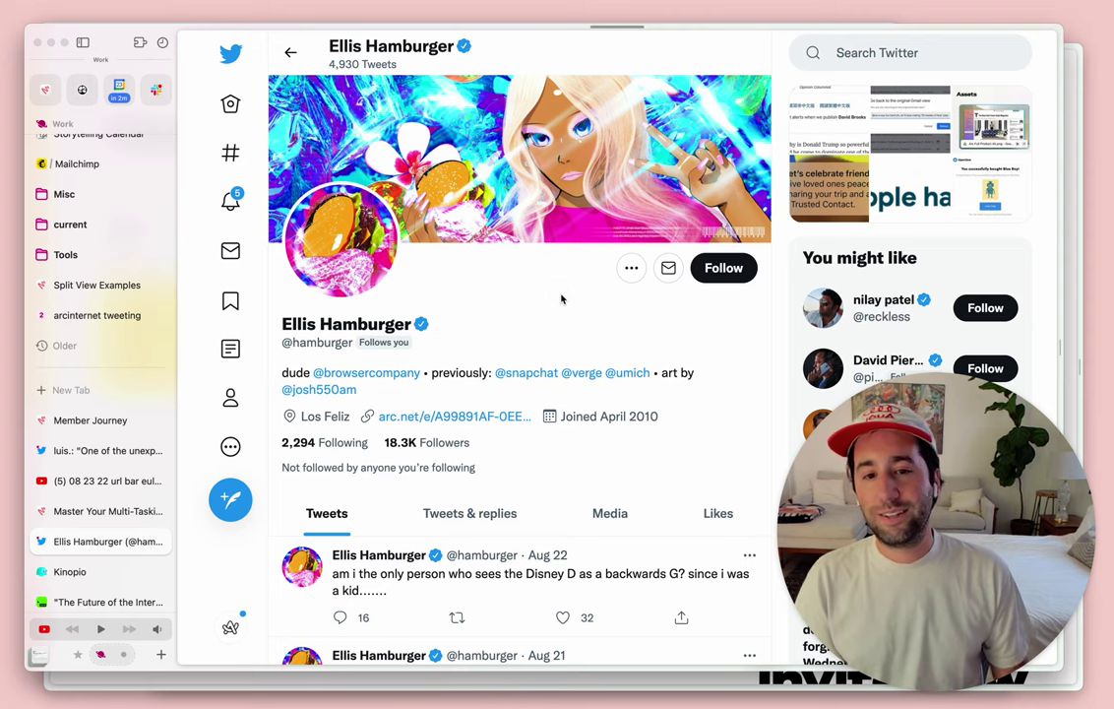
pyautogui.press('super+t')
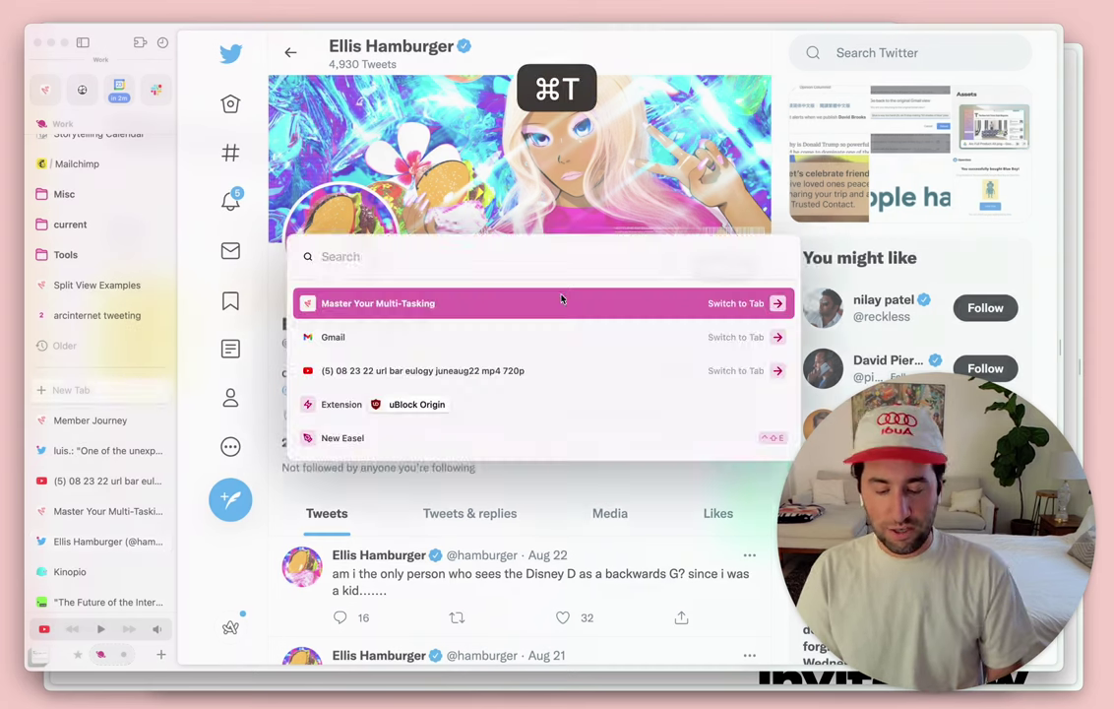
pyautogui.write('share feedbacl')
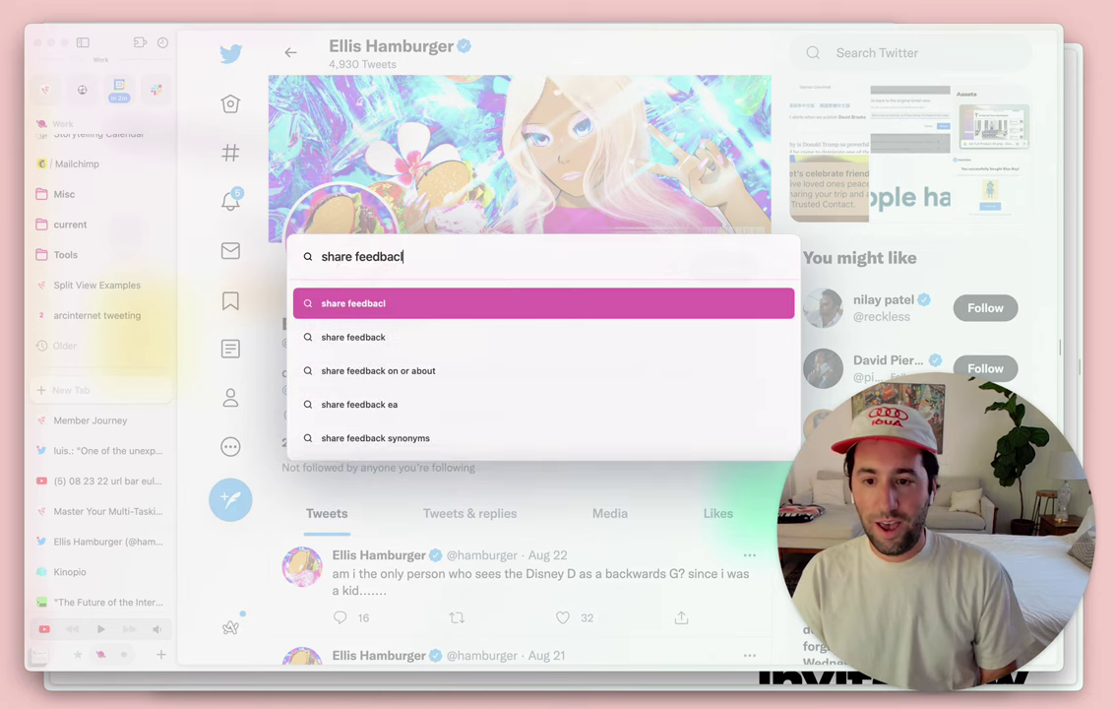
pyautogui.press('BackSpace')
pyautogui.write('k')
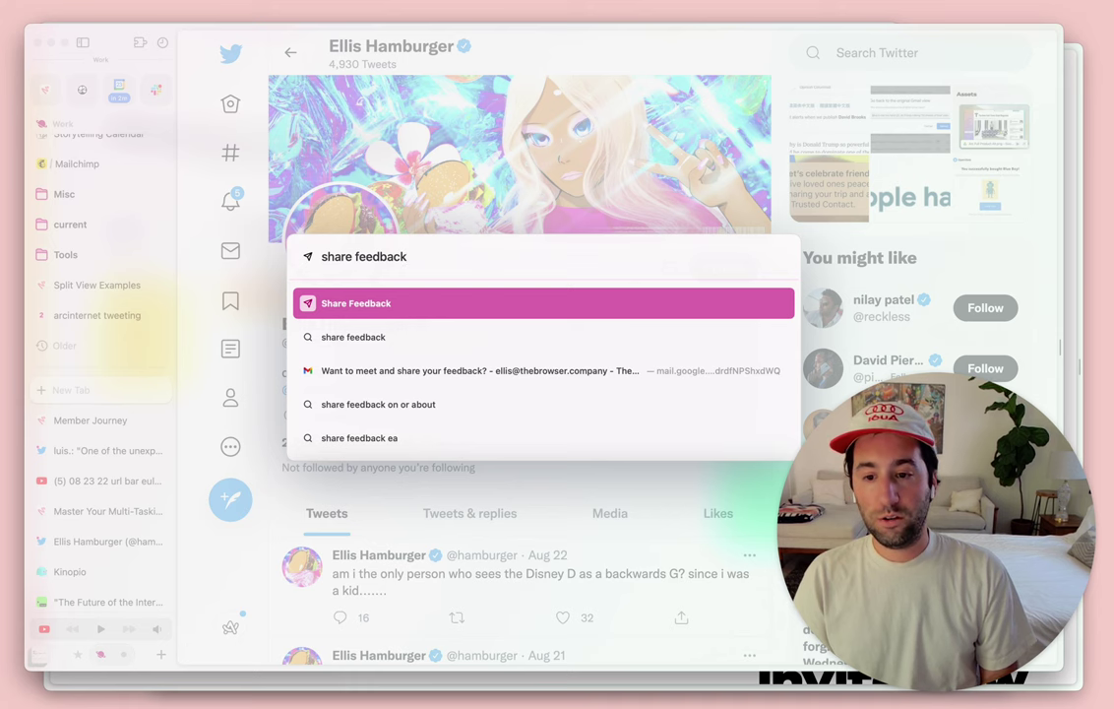
pyautogui.press('Return')
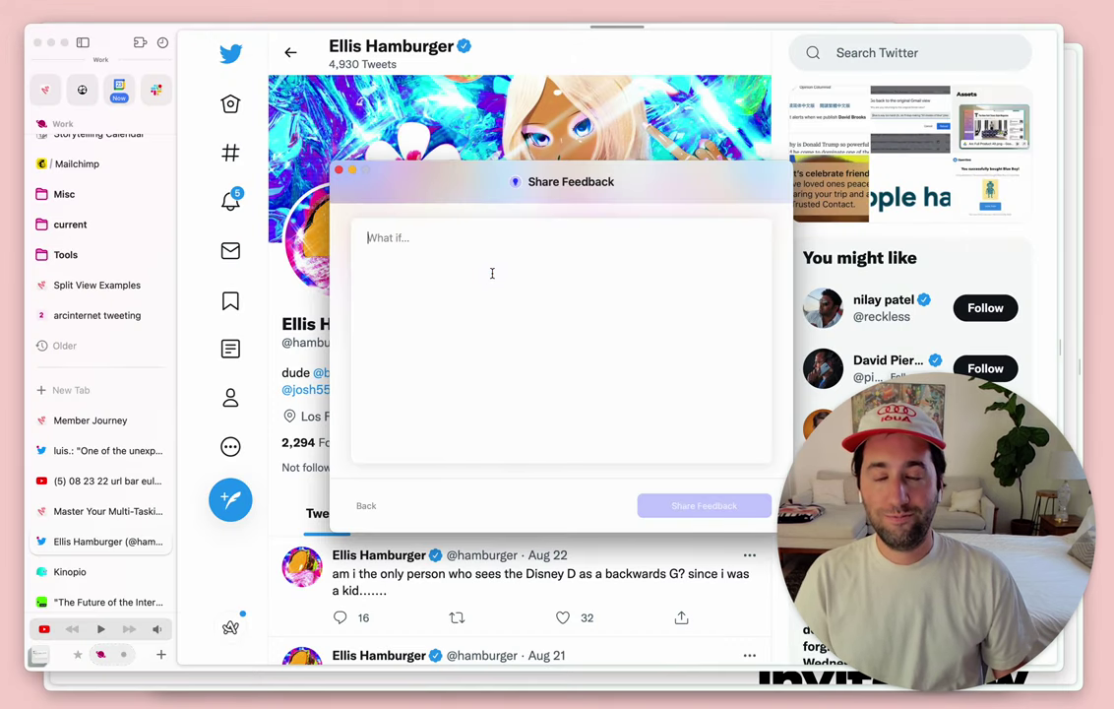